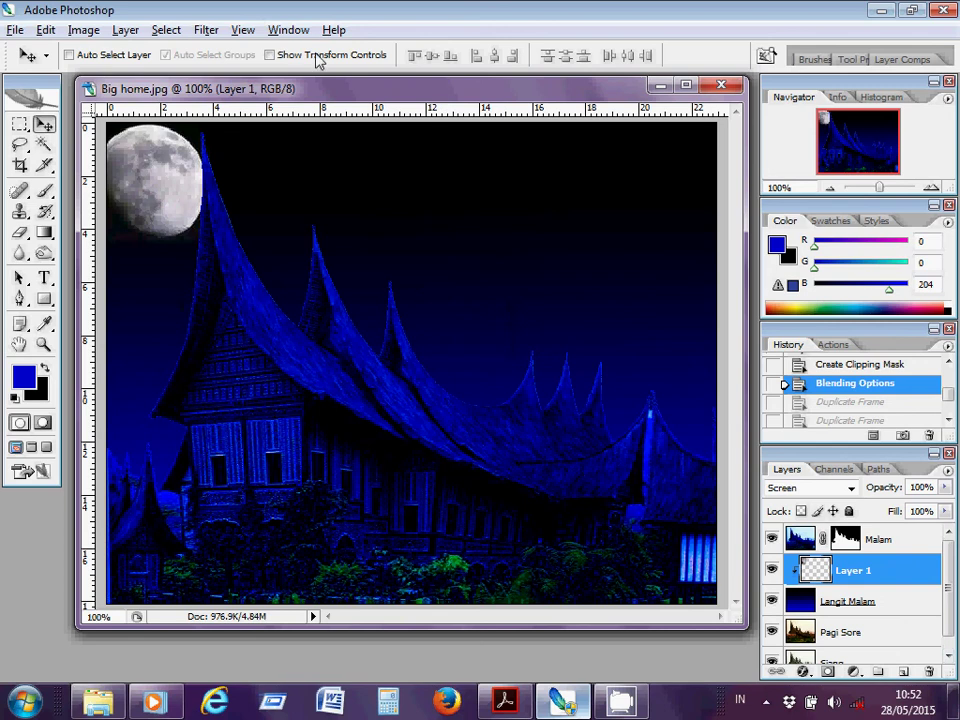
- Show the Animation window and duplicate the first frame three times to make four frames
{"action": "left_click", "coordinate": [301, 33]}
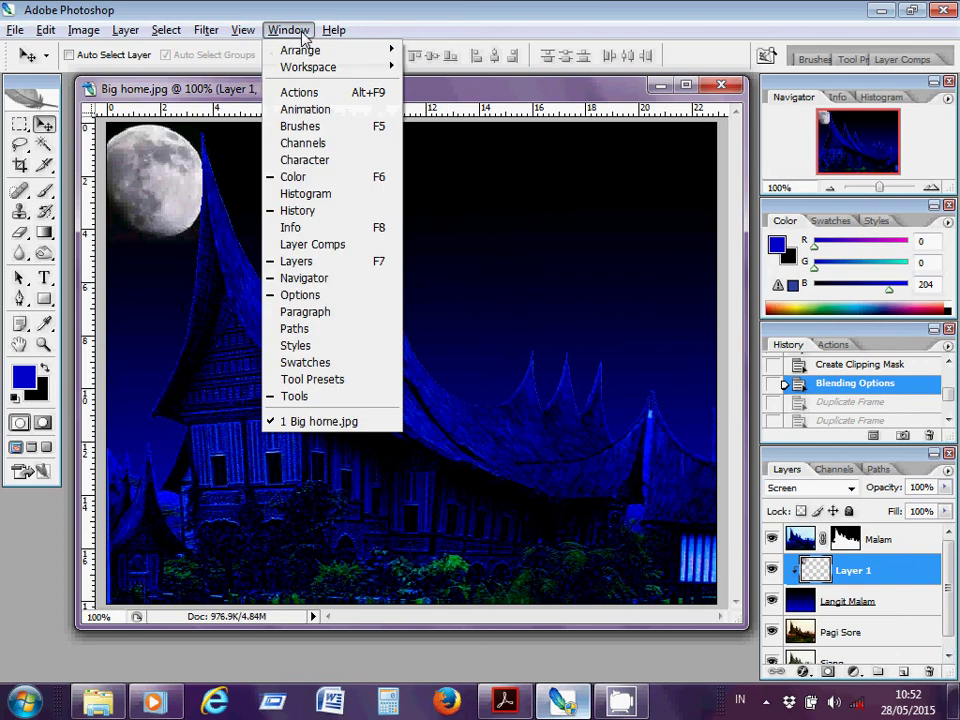
{"action": "left_click", "coordinate": [300, 110]}
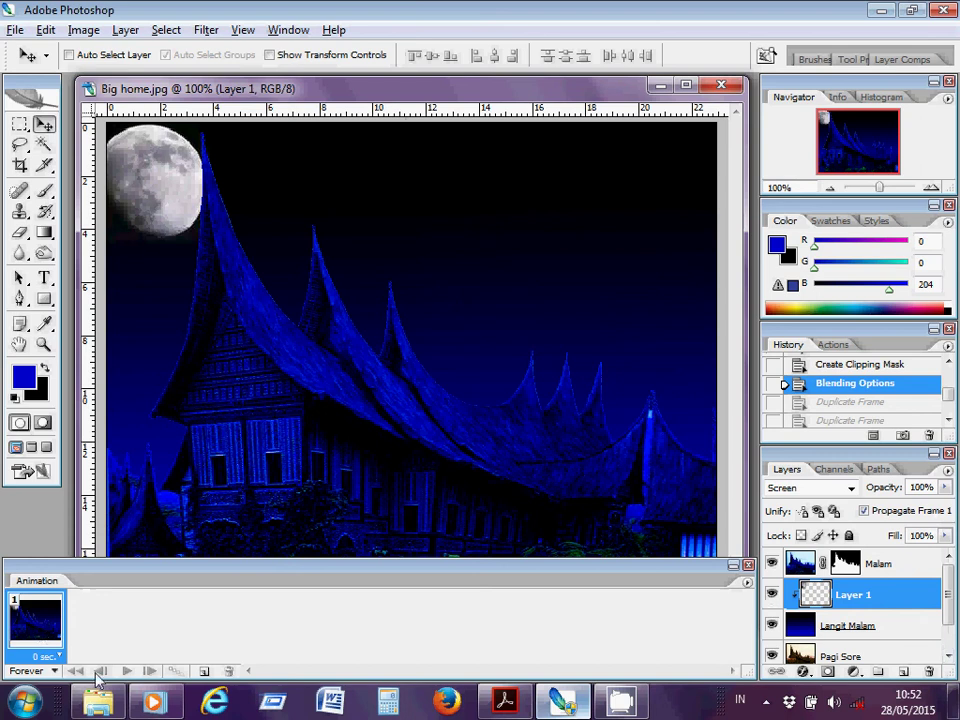
{"action": "left_click", "coordinate": [201, 671]}
{"action": "left_click", "coordinate": [201, 671]}
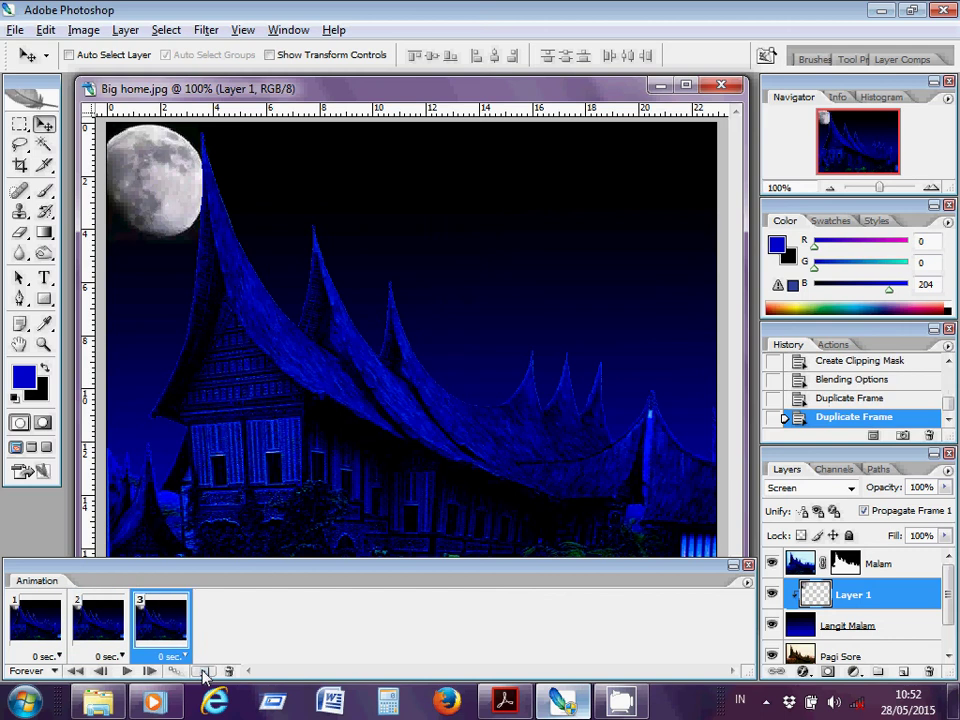
{"action": "left_click", "coordinate": [202, 671]}
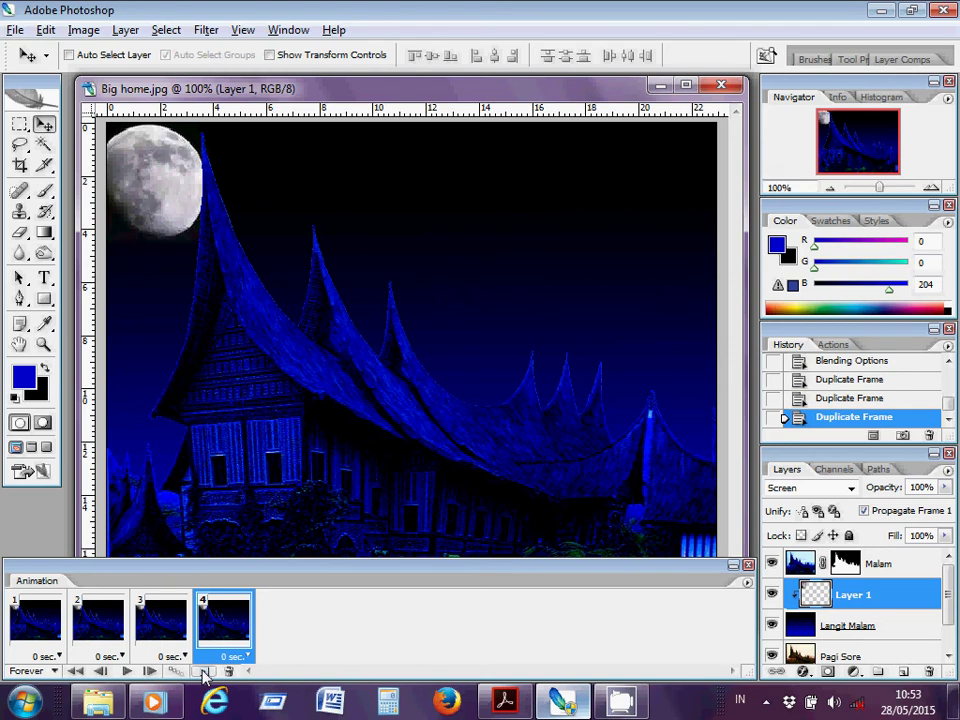
- In frame 1, hide the Langit Malam and Malam layers so the Pagi Sore image shows
{"action": "left_click", "coordinate": [52, 624]}
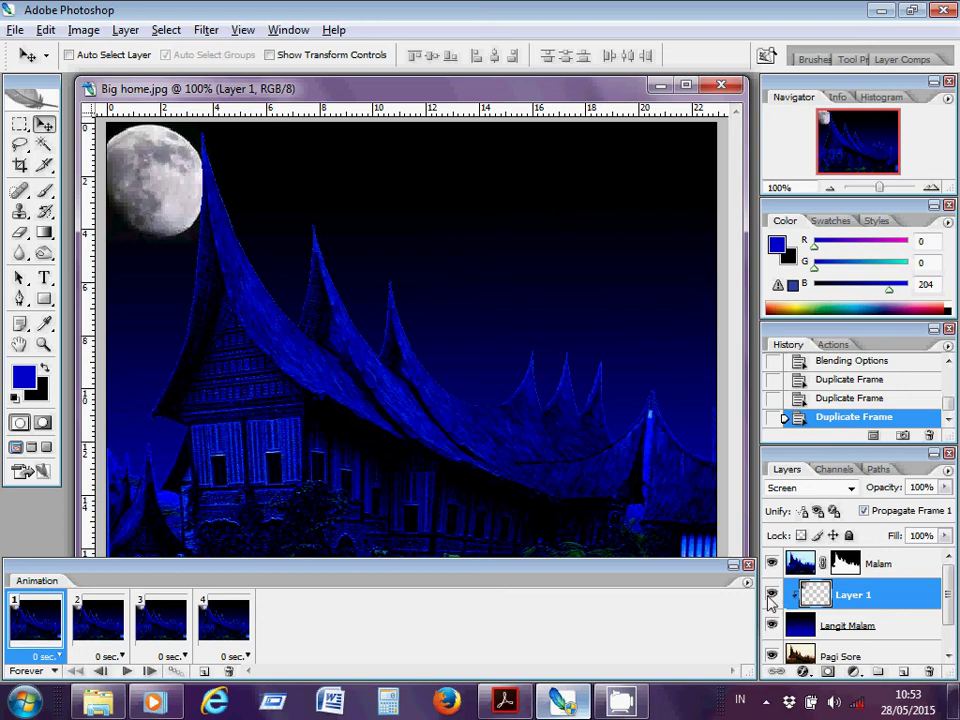
{"action": "left_click", "coordinate": [948, 662]}
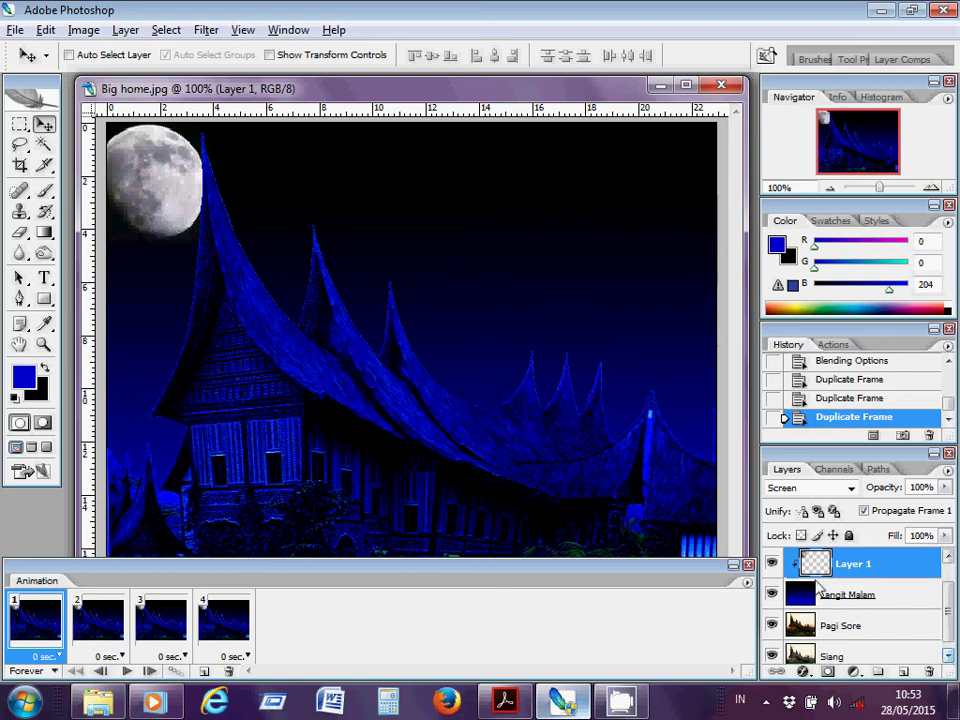
{"action": "left_click", "coordinate": [772, 594]}
{"action": "left_click", "coordinate": [772, 564]}
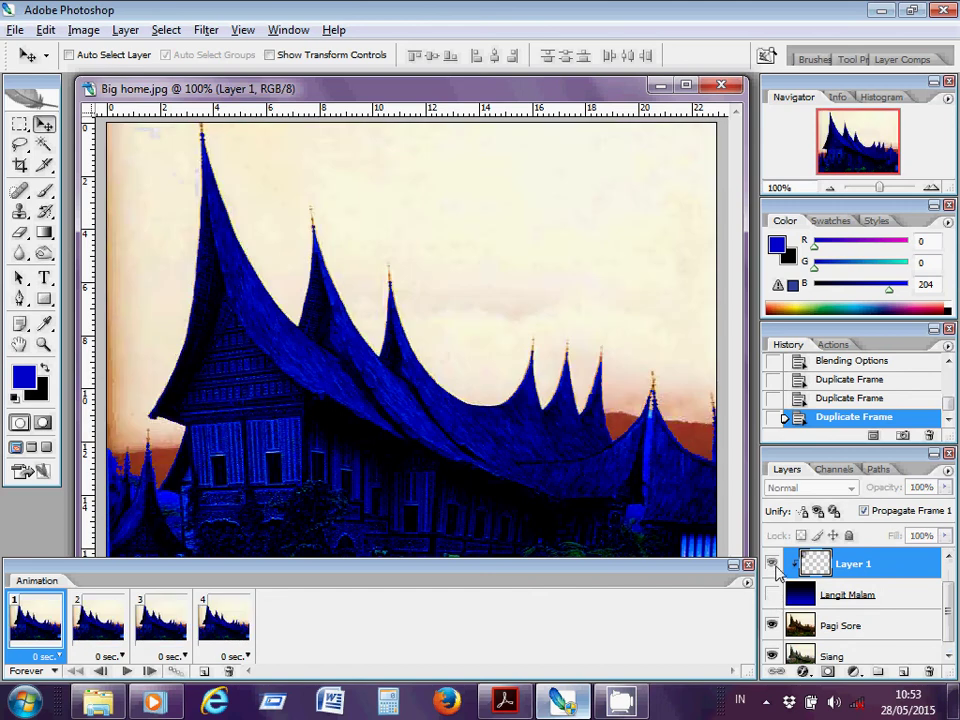
{"action": "left_click", "coordinate": [772, 564]}
{"action": "left_click", "coordinate": [772, 594]}
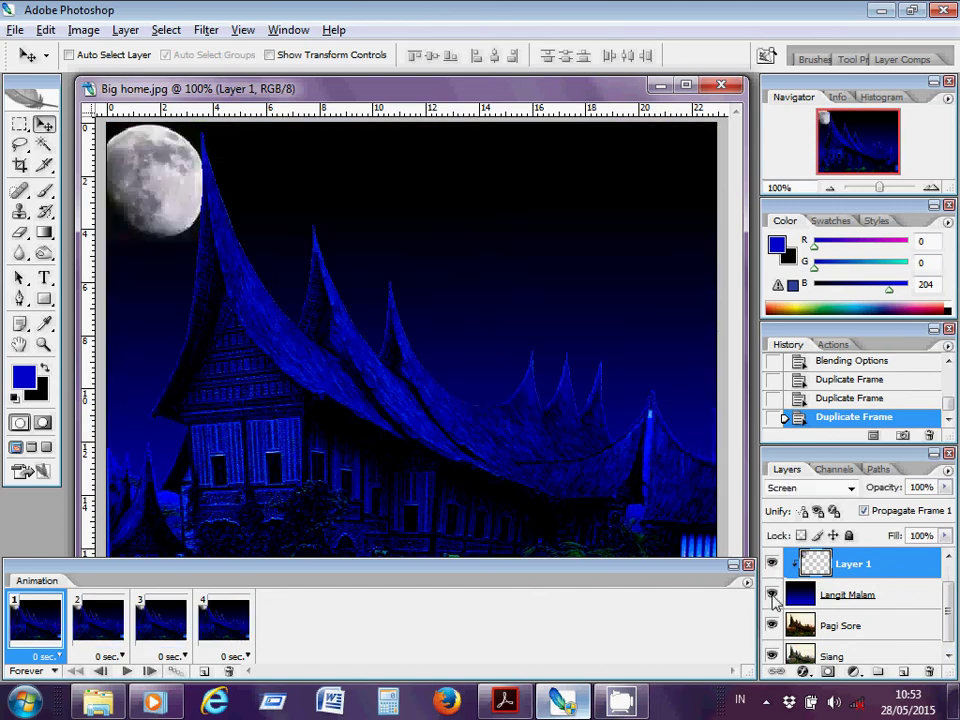
{"action": "left_click", "coordinate": [772, 594]}
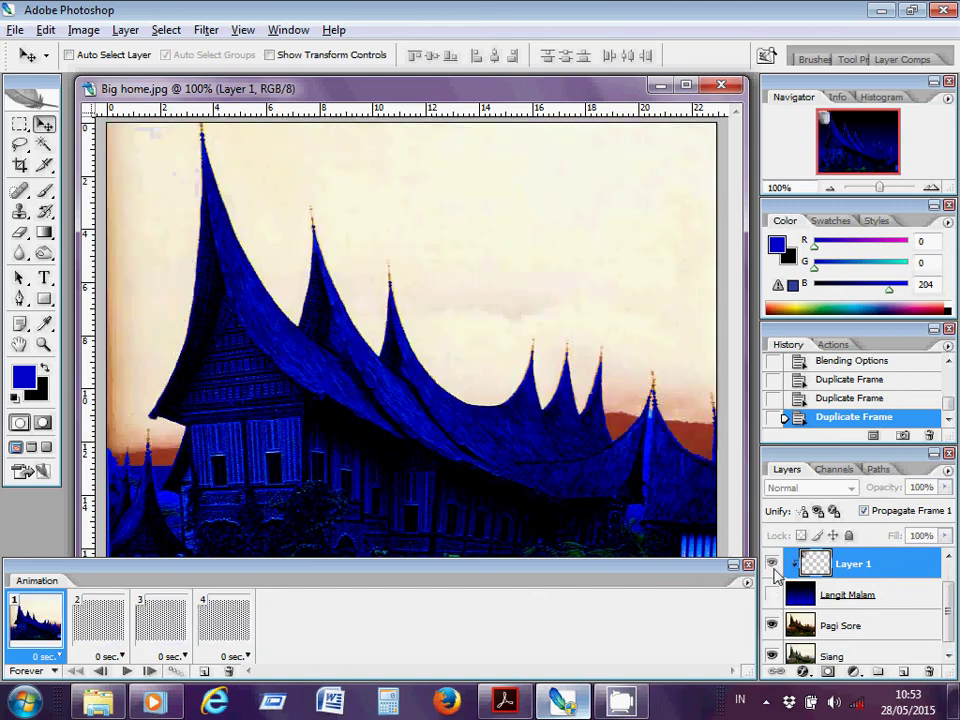
{"action": "left_click", "coordinate": [948, 557]}
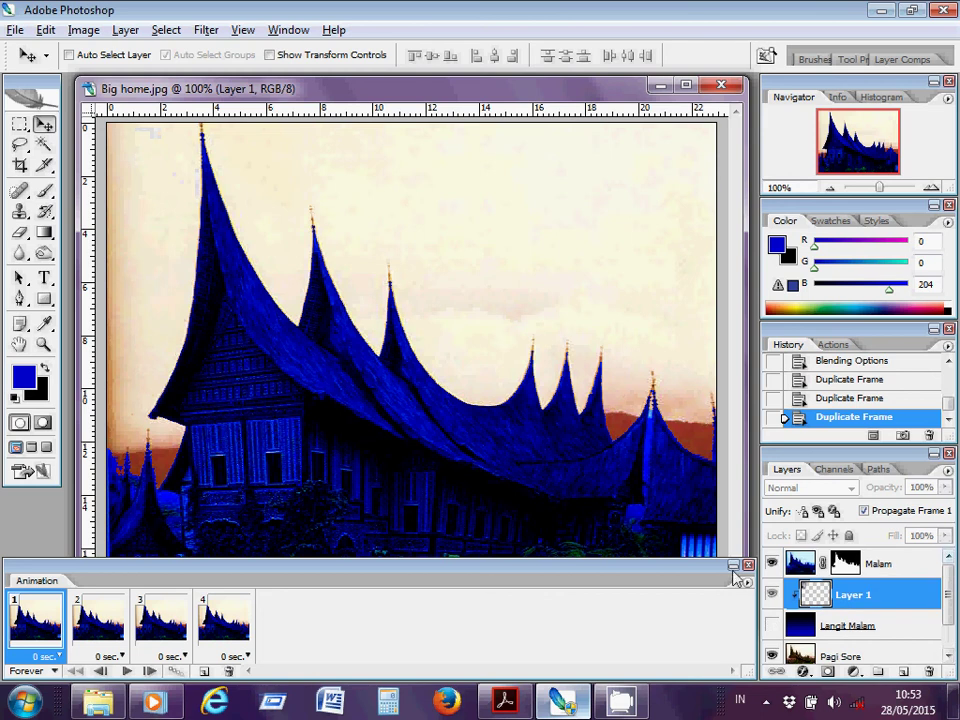
{"action": "left_click", "coordinate": [774, 565]}
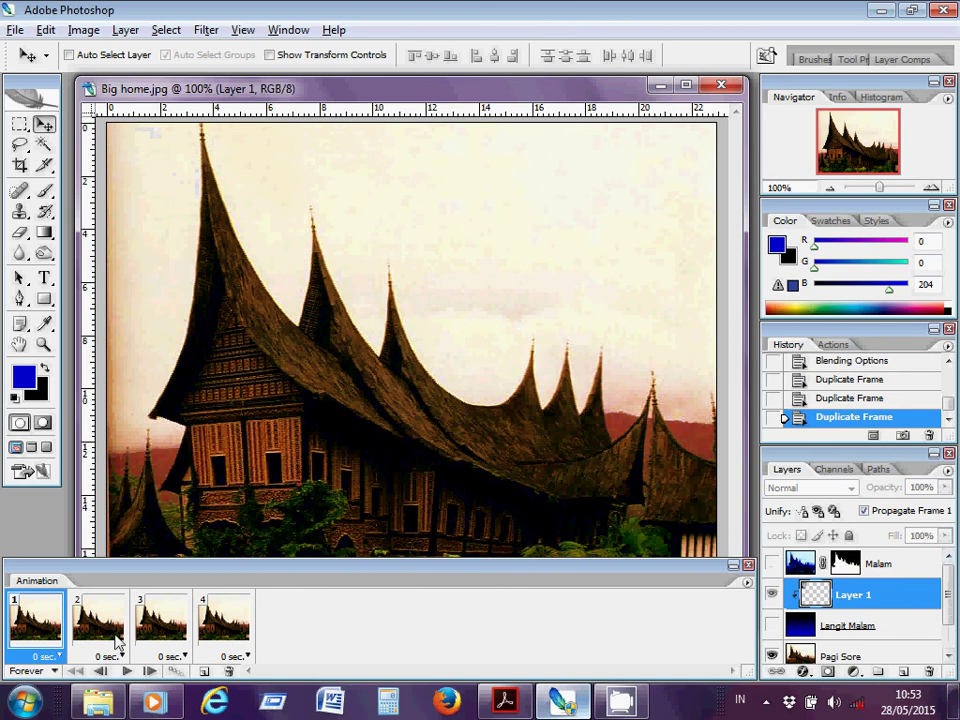
- In frame 2, hide the Pagi Sore layer so the Siang image shows
{"action": "left_click", "coordinate": [115, 638]}
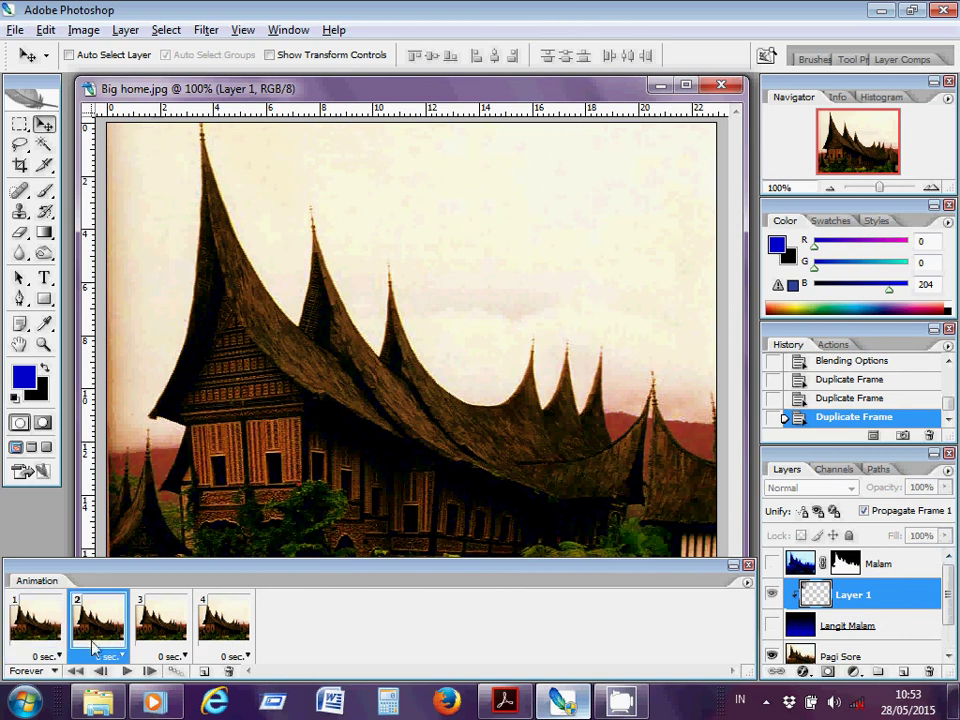
{"action": "left_click", "coordinate": [48, 624]}
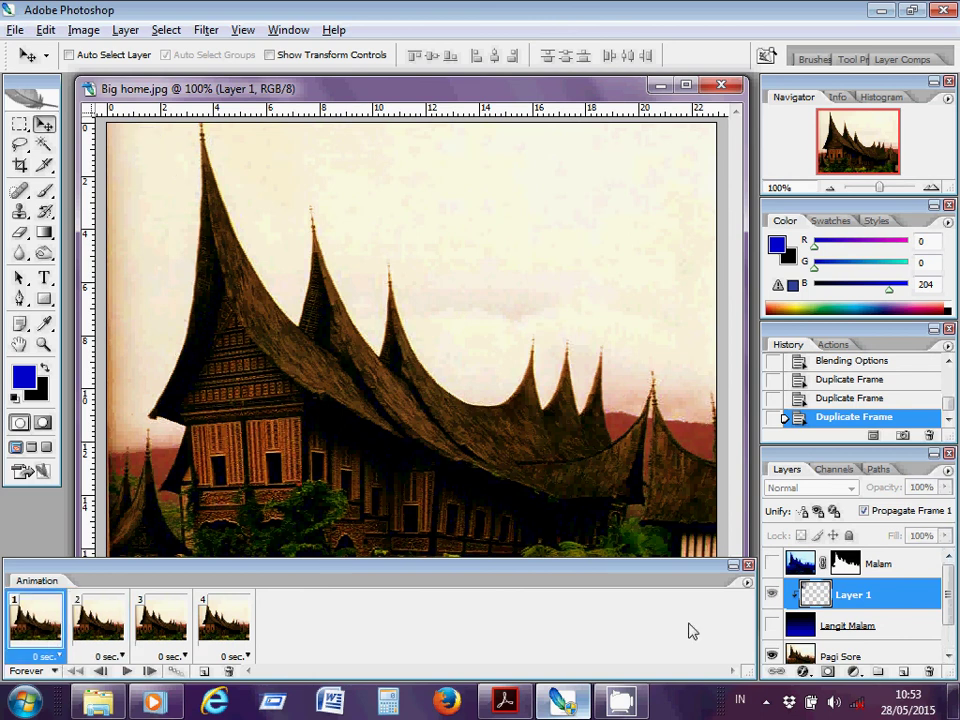
{"action": "left_click", "coordinate": [950, 660]}
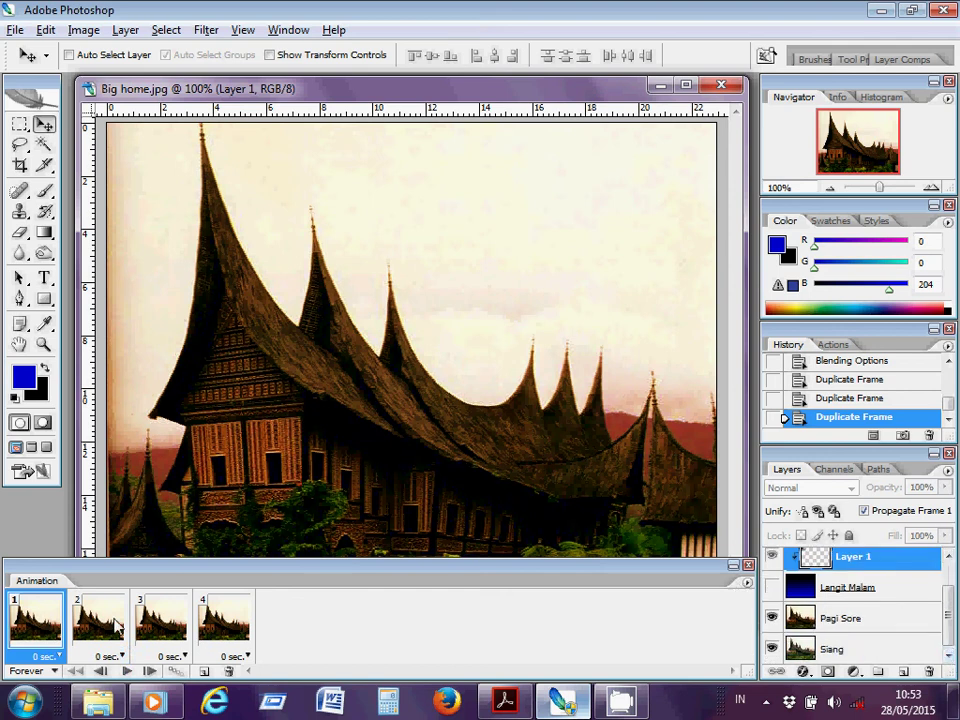
{"action": "left_click", "coordinate": [117, 625]}
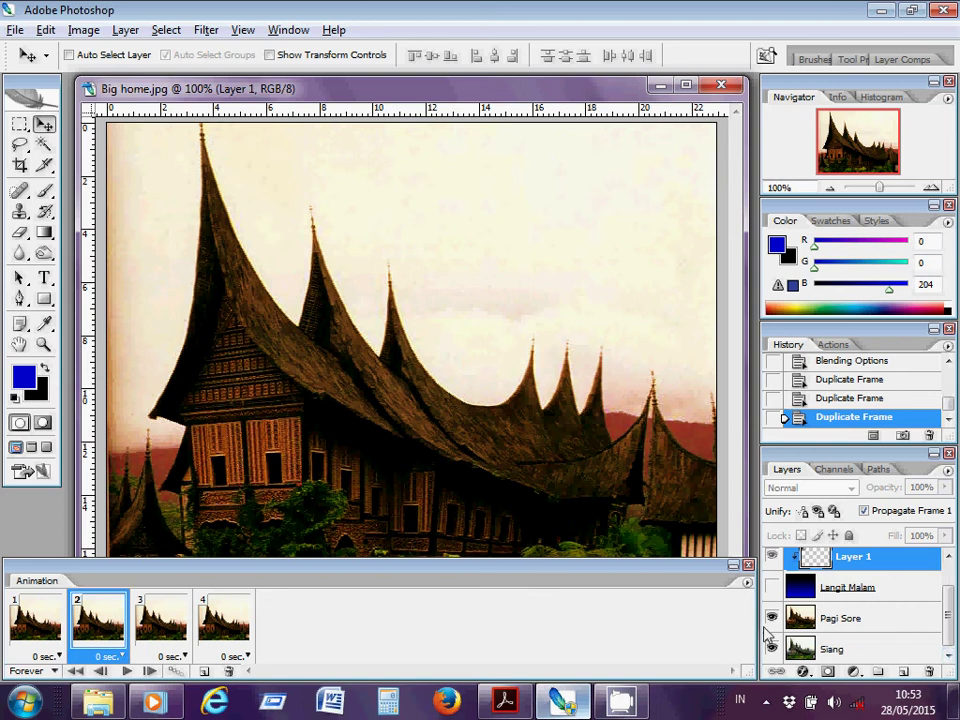
{"action": "left_click", "coordinate": [773, 618]}
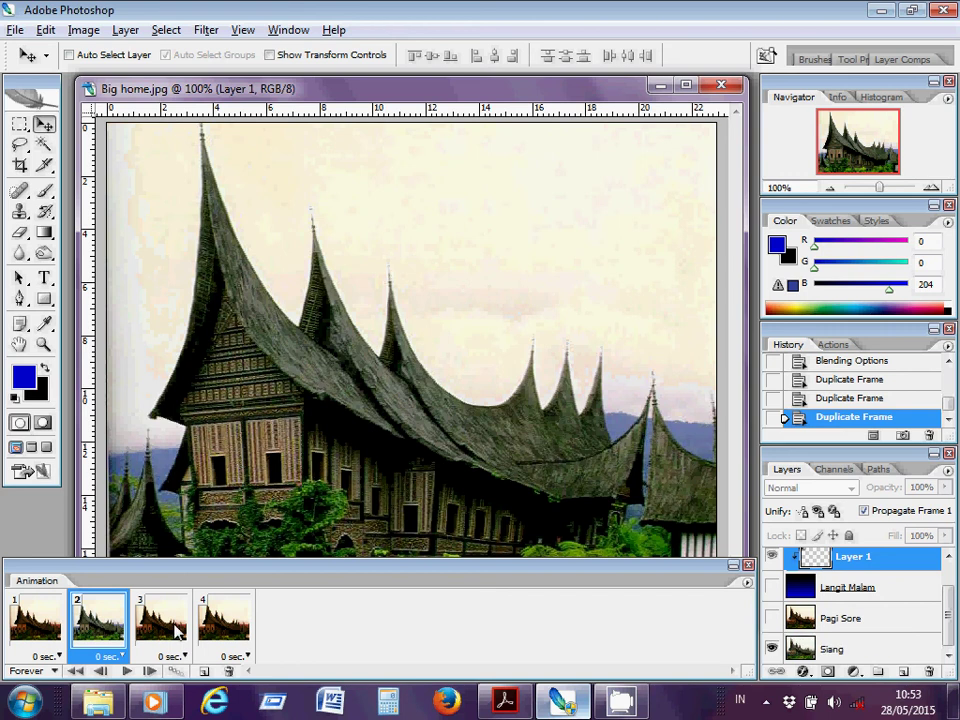
- Leave frame 3 on Pagi Sore; in frame 4, hide Siang and show the Langit Malam and Malam layers
{"action": "left_click", "coordinate": [176, 630]}
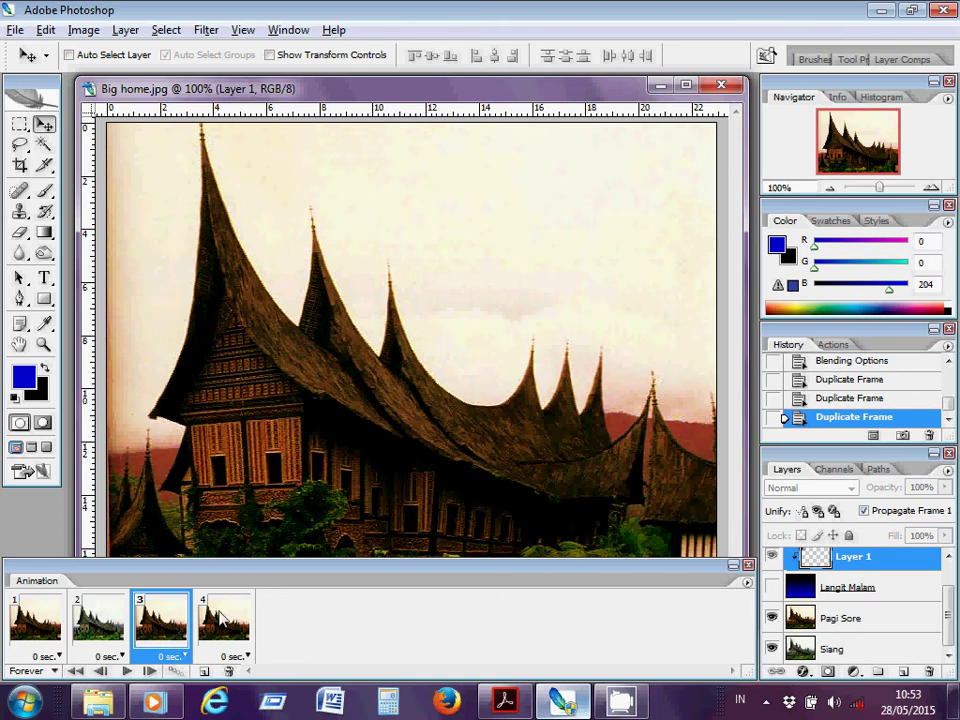
{"action": "left_click", "coordinate": [222, 622]}
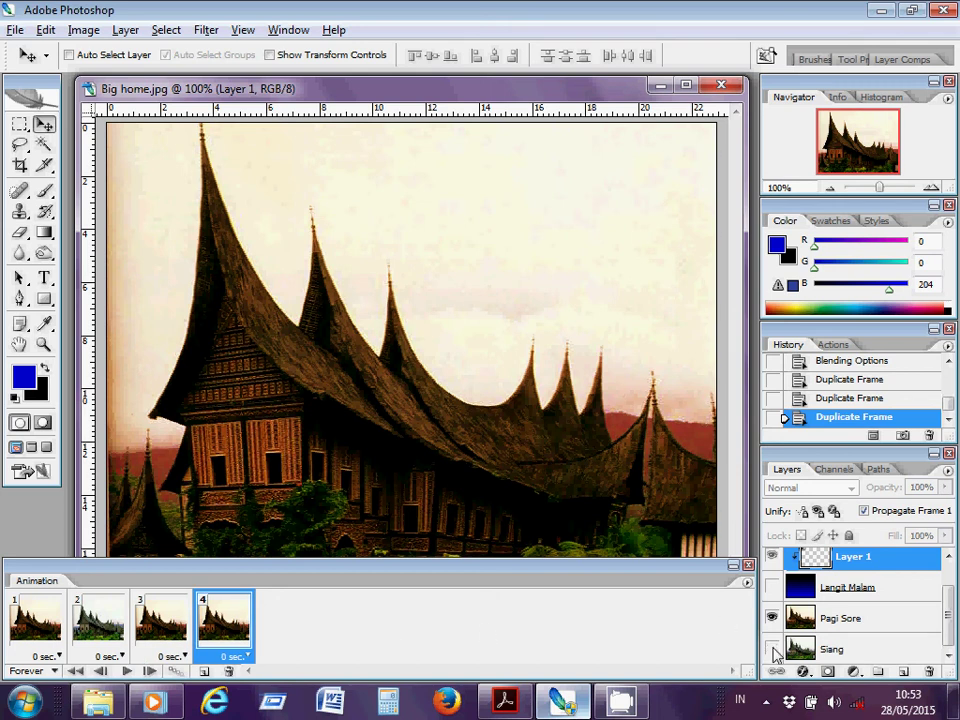
{"action": "left_click", "coordinate": [772, 587]}
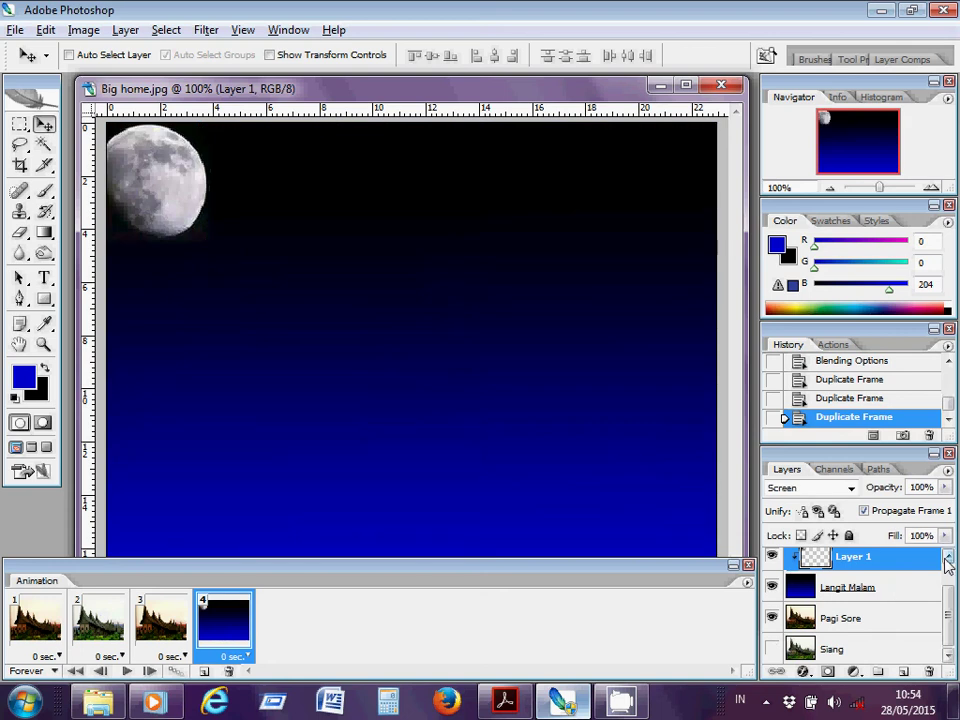
{"action": "left_click", "coordinate": [947, 561]}
{"action": "left_click", "coordinate": [772, 564]}
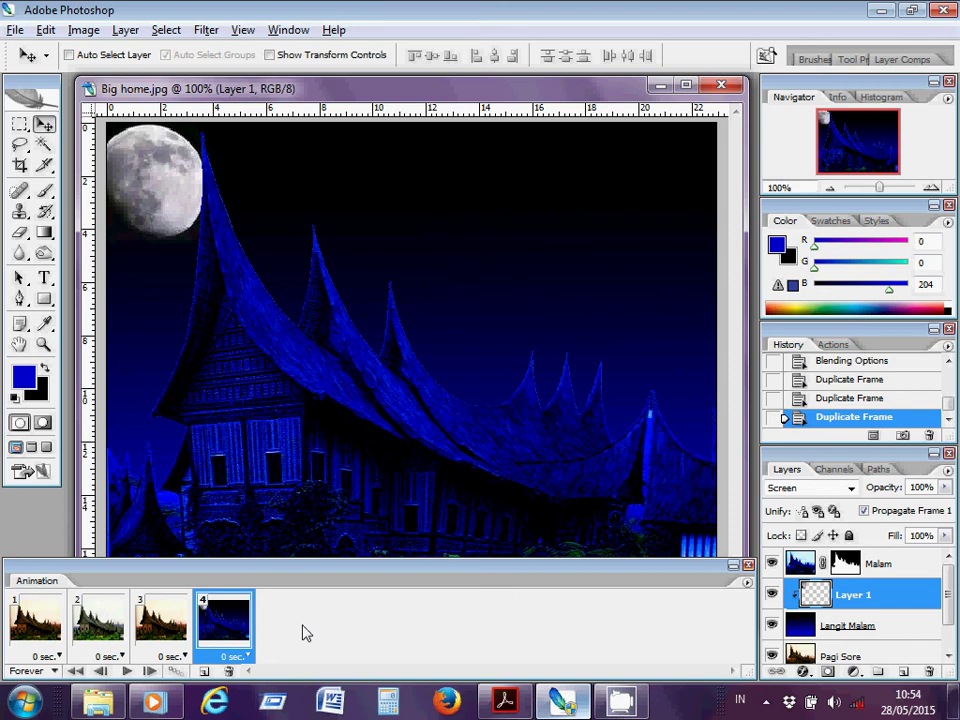
- Review frames 3, 2 and 1, play the animation as a preview, and stop it
{"action": "left_click", "coordinate": [163, 622]}
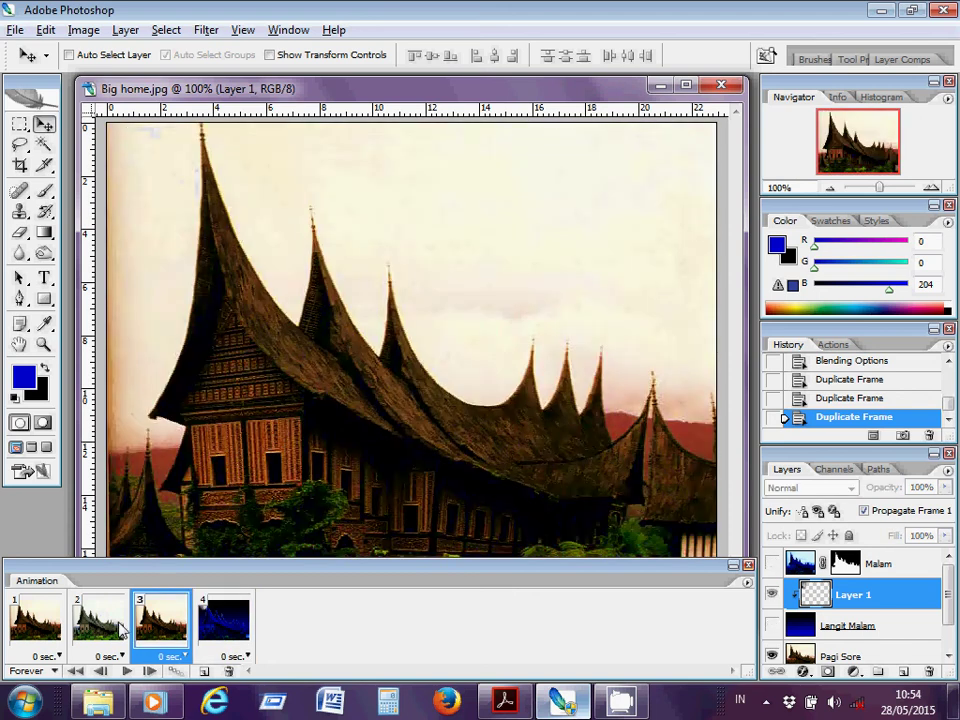
{"action": "left_click", "coordinate": [118, 628]}
{"action": "left_click", "coordinate": [34, 622]}
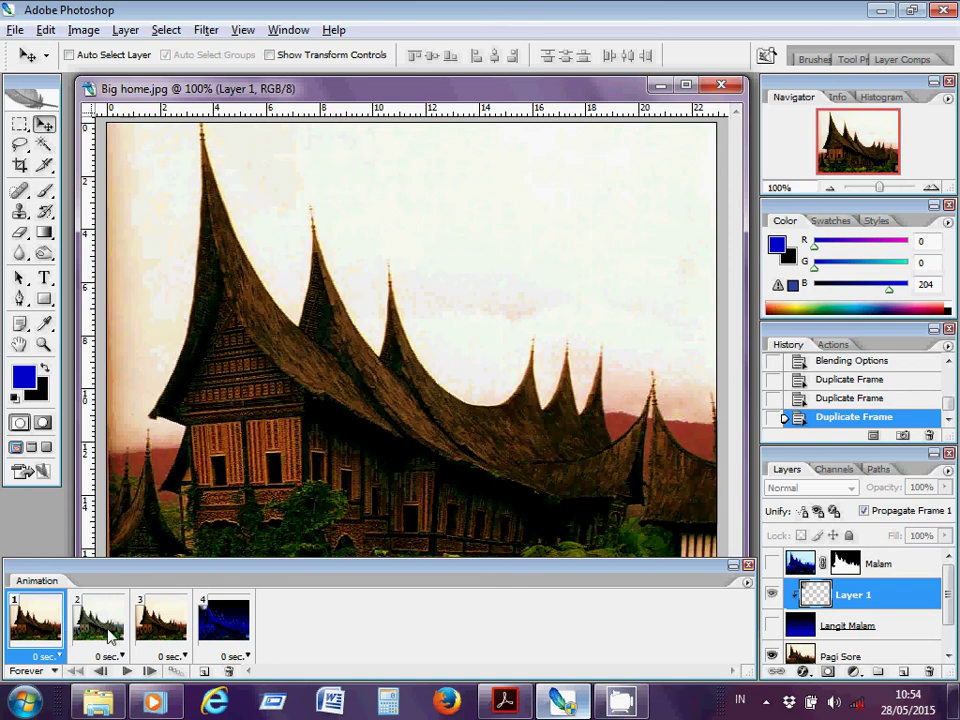
{"action": "left_click", "coordinate": [126, 672]}
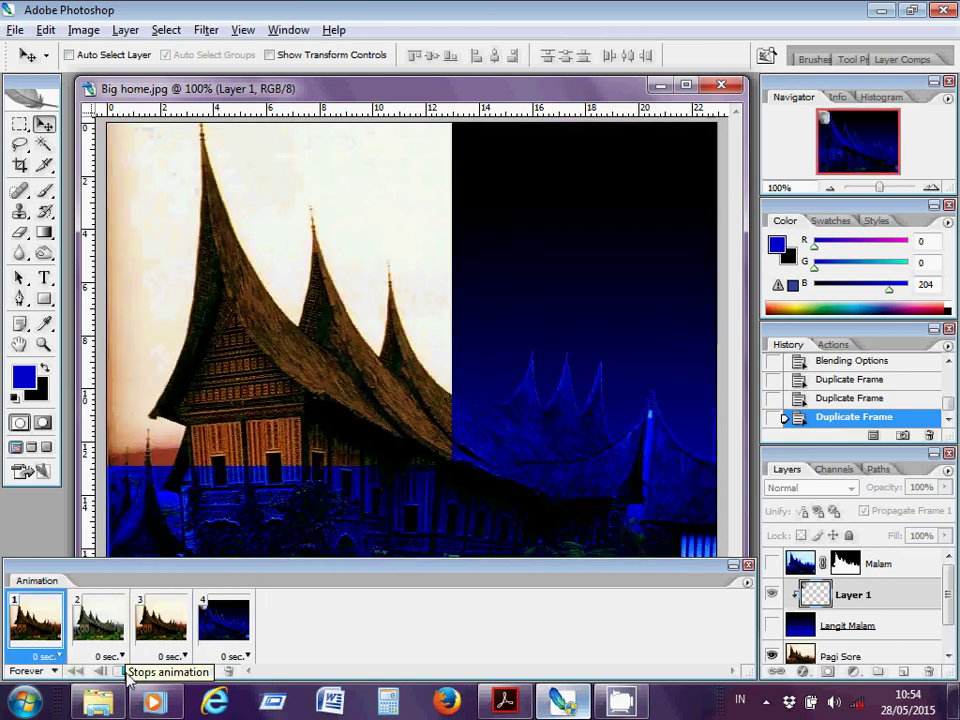
{"action": "left_click", "coordinate": [127, 673]}
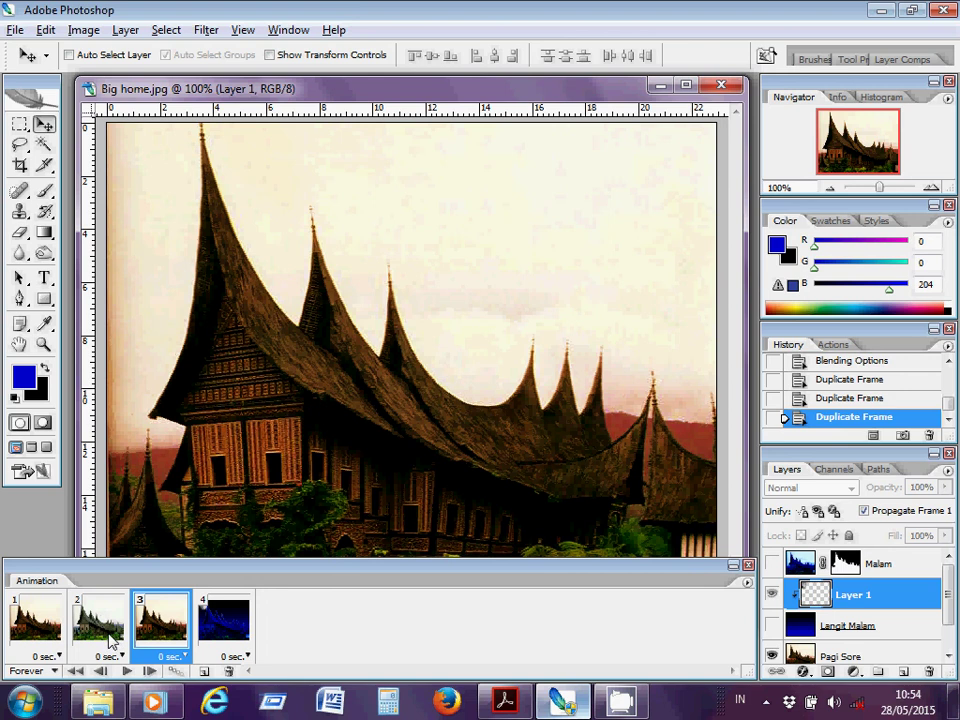
- Tween frame 2 with the previous frame, adding 20 frames for all layers with position, opacity and effects
{"action": "left_click", "coordinate": [104, 640]}
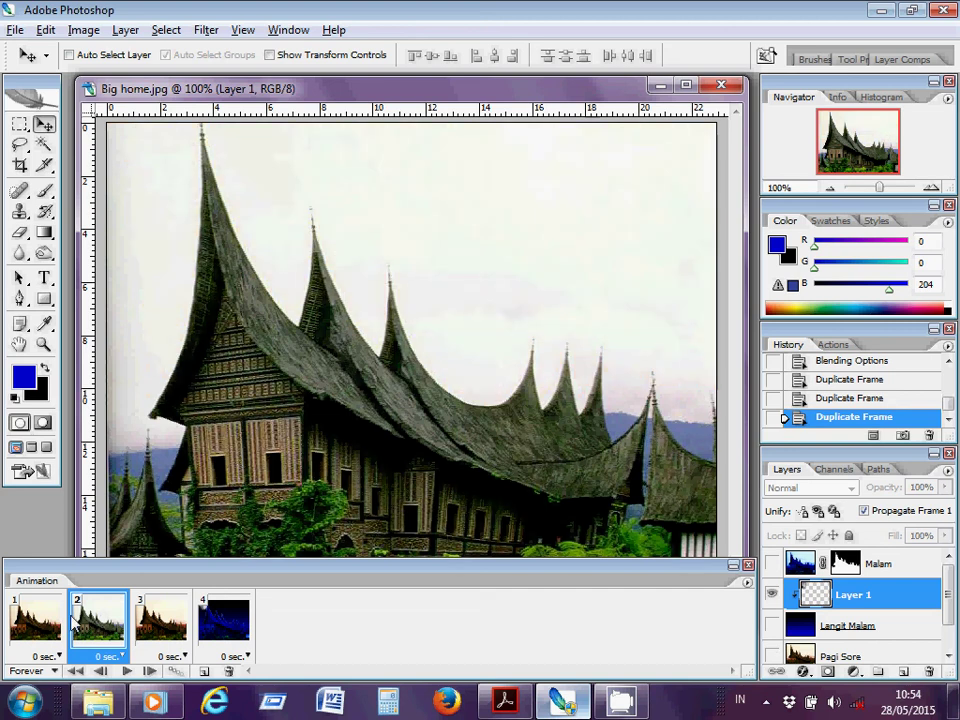
{"action": "left_click", "coordinate": [181, 674]}
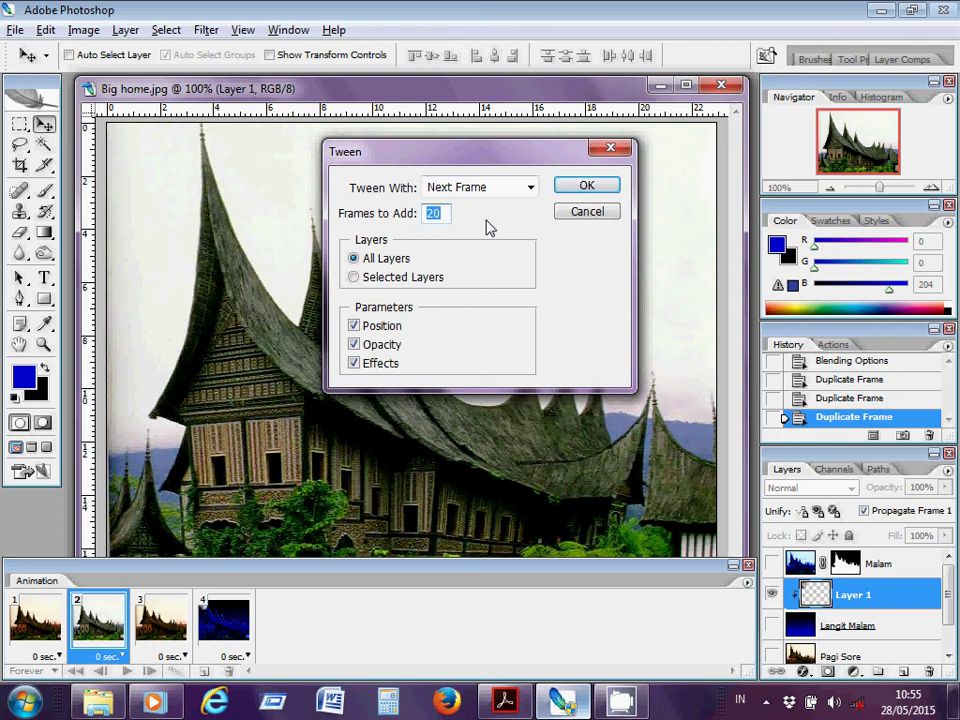
{"action": "left_click", "coordinate": [529, 188]}
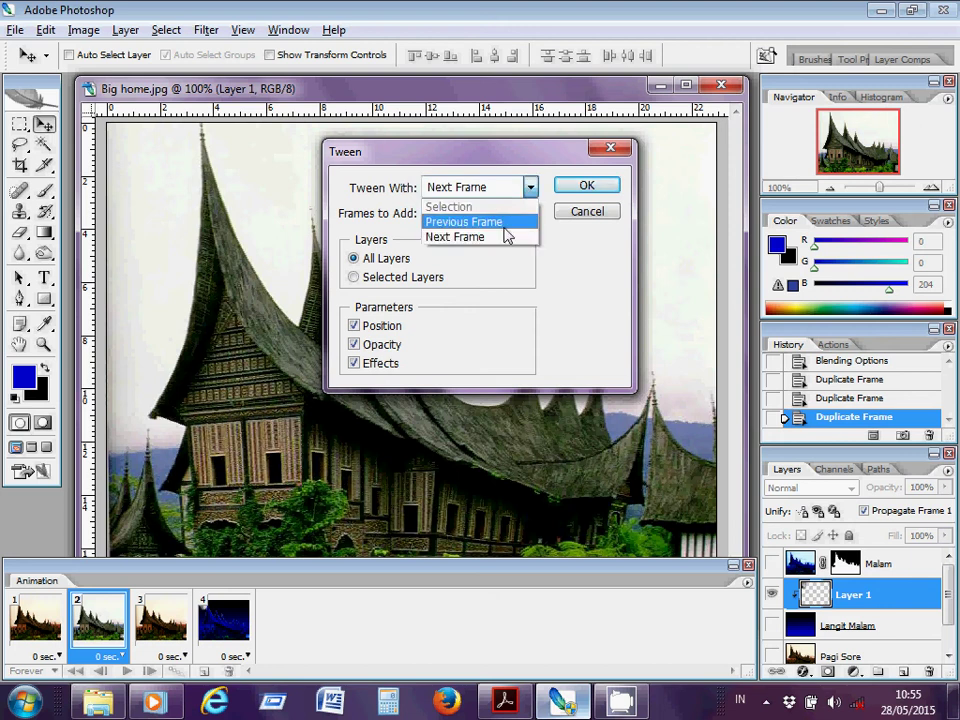
{"action": "left_click", "coordinate": [506, 222]}
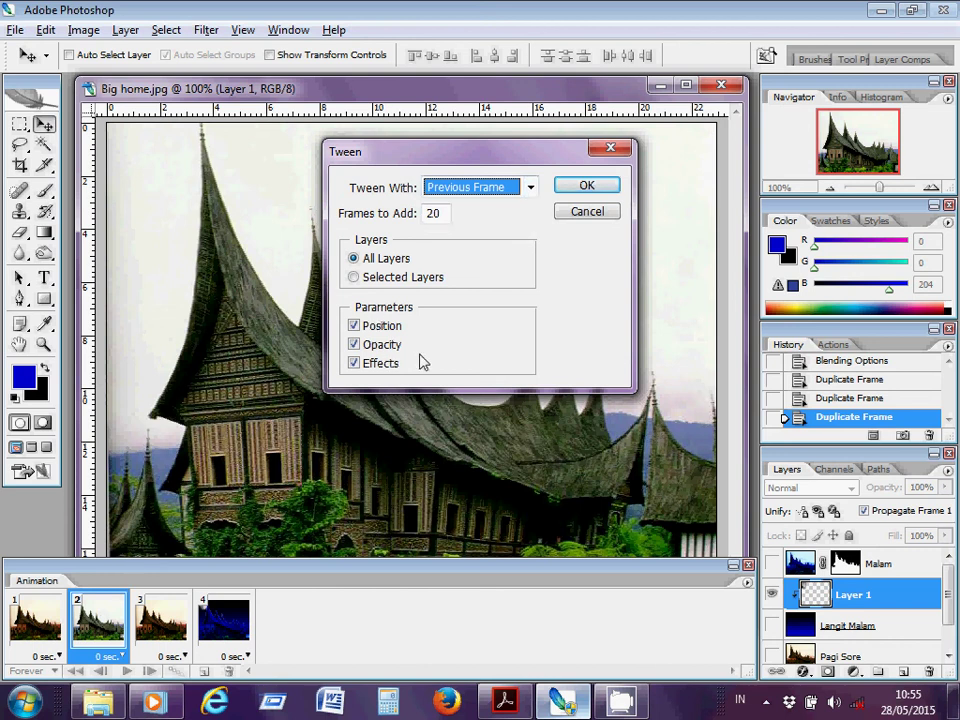
{"action": "left_click", "coordinate": [578, 192]}
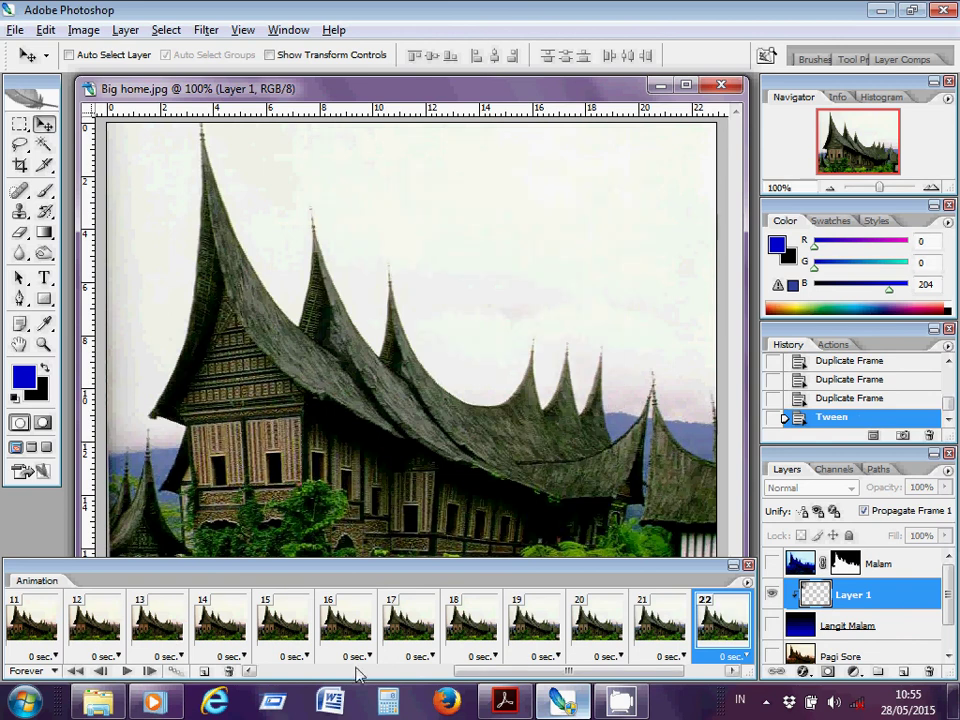
- Tween frame 23, the second Pagi Sore frame, with the previous frame, adding 20 frames for all layers
{"action": "left_click_drag", "start_coordinate": [487, 679], "coordinate": [519, 676]}
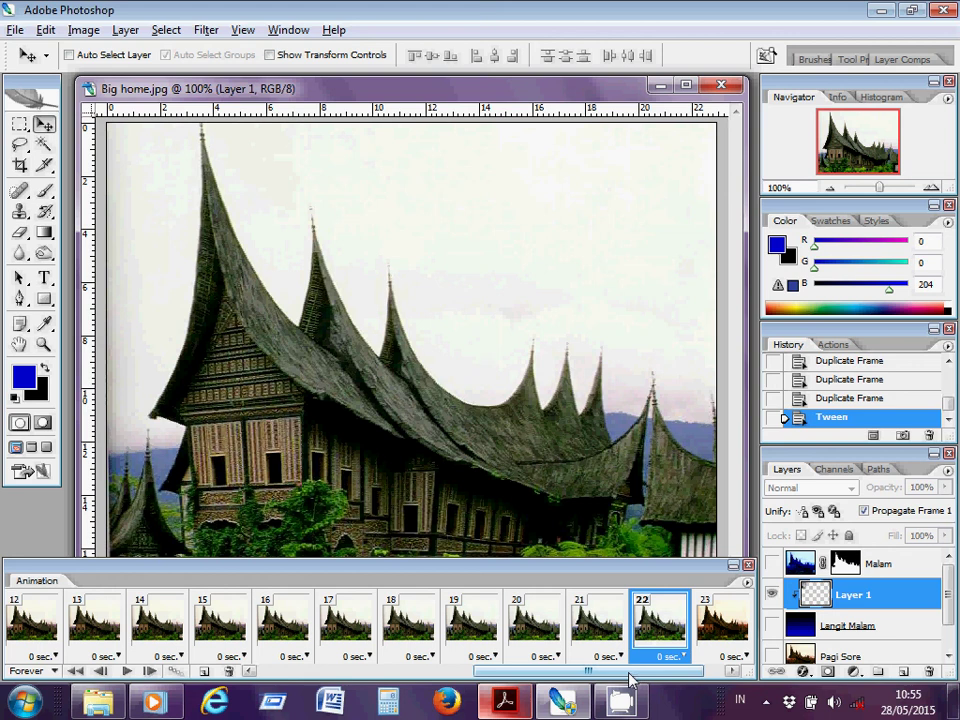
{"action": "left_click_drag", "start_coordinate": [630, 680], "coordinate": [660, 681]}
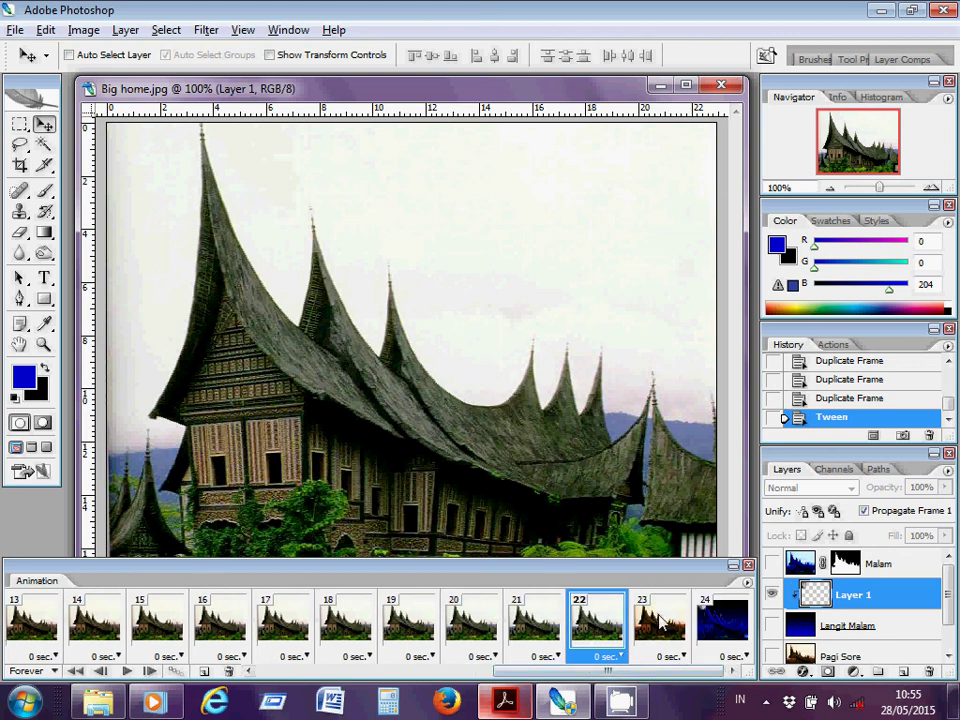
{"action": "left_click", "coordinate": [660, 622]}
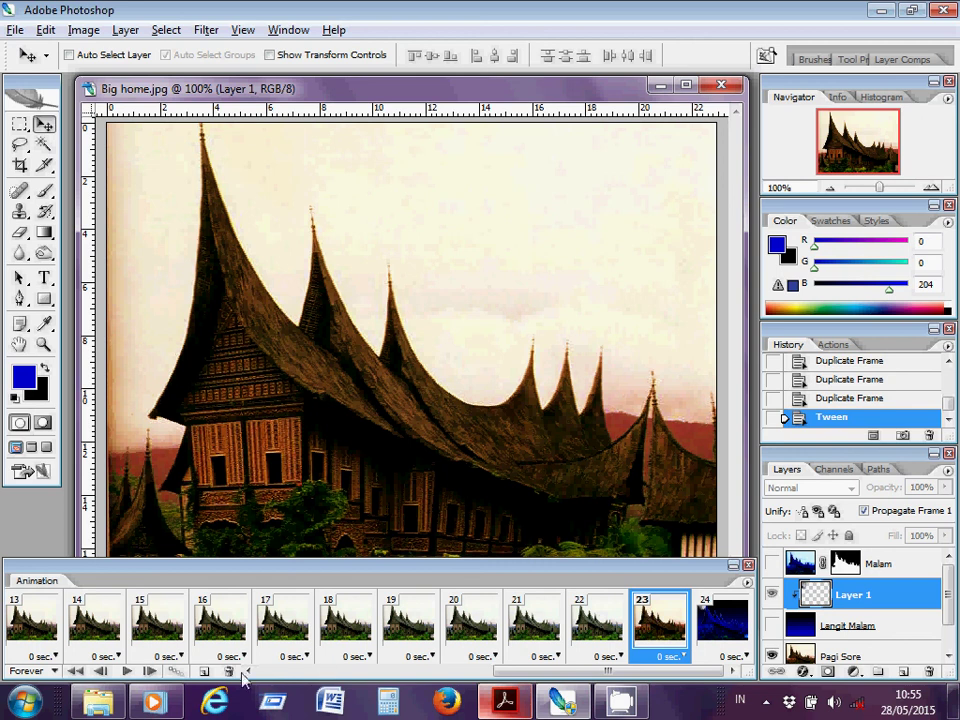
{"action": "left_click", "coordinate": [178, 673]}
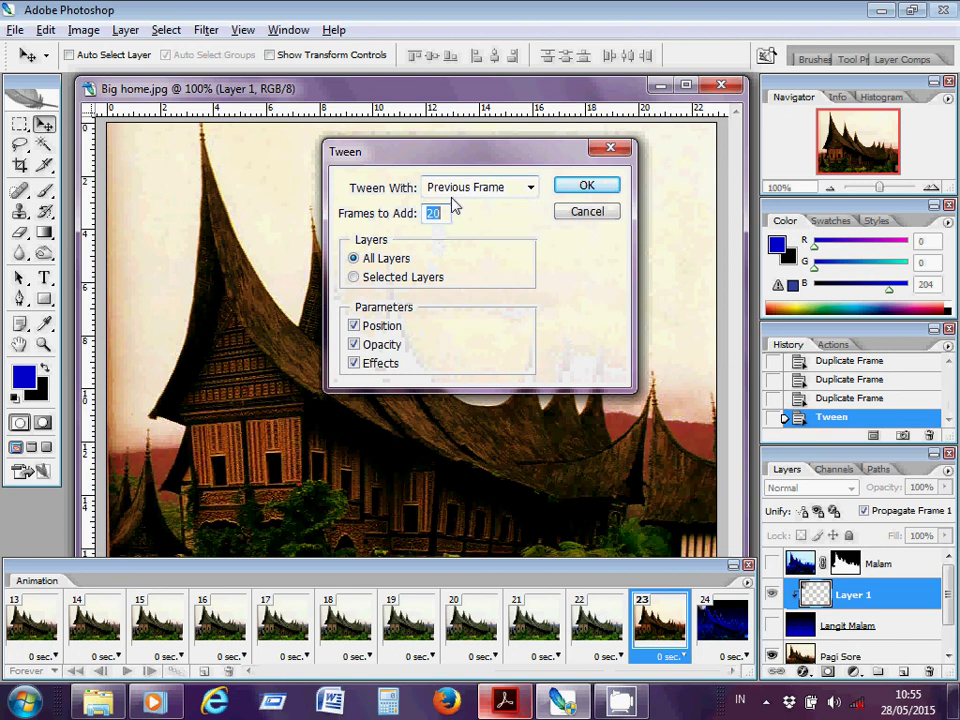
{"action": "left_click", "coordinate": [563, 189]}
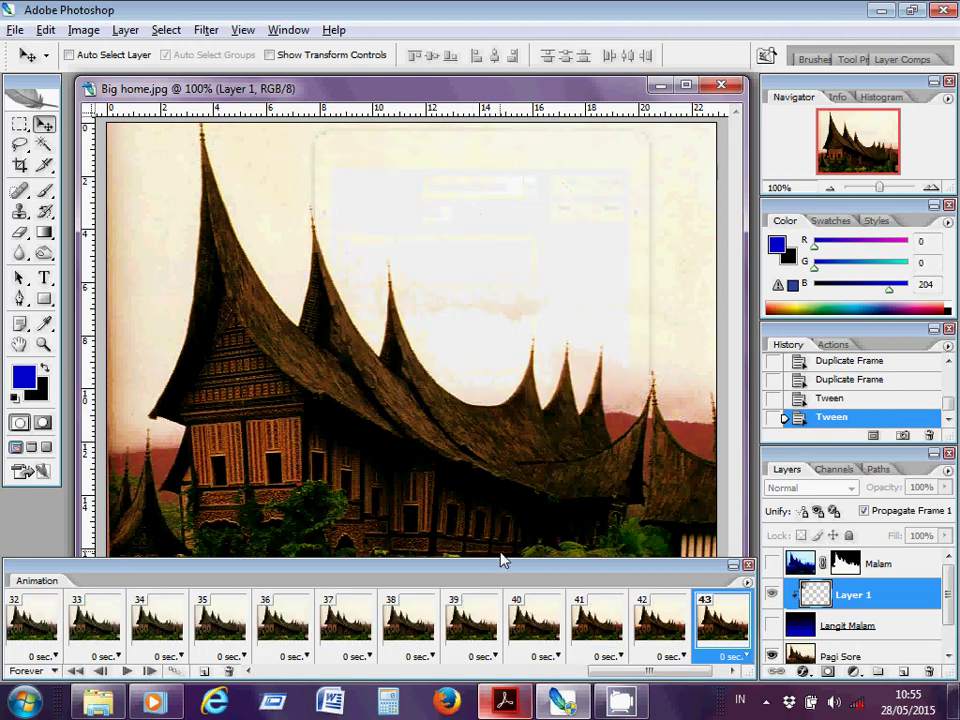
- Tween frame 44, the night frame, with the previous frame, adding 20 frames for all layers with position, opacity and effects
{"action": "left_click", "coordinate": [679, 672]}
{"action": "left_click_drag", "start_coordinate": [637, 683], "coordinate": [722, 688]}
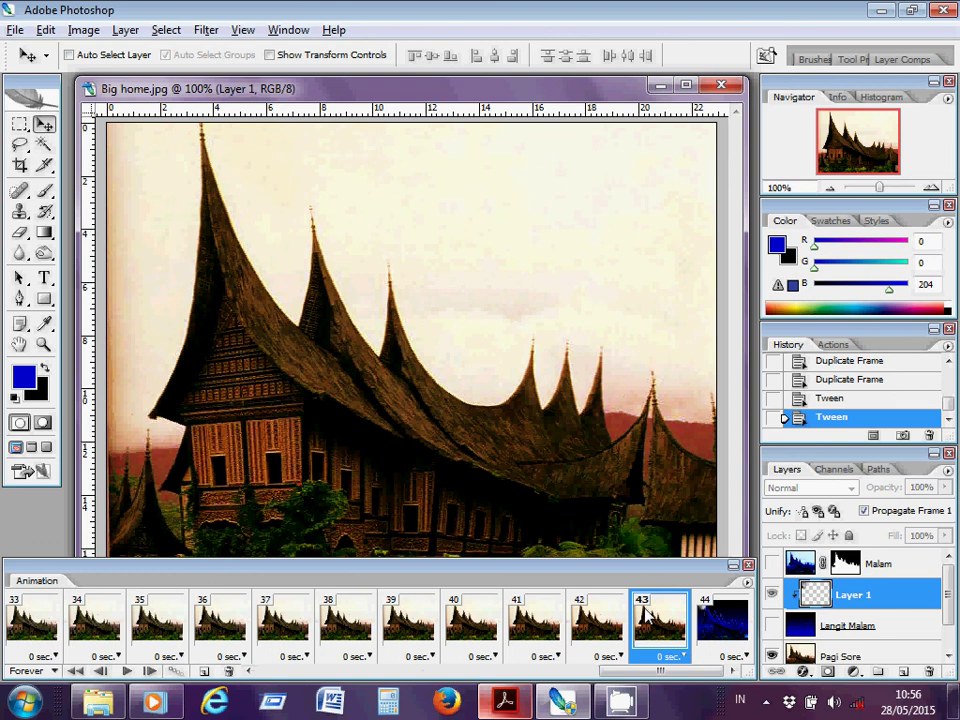
{"action": "left_click", "coordinate": [714, 628]}
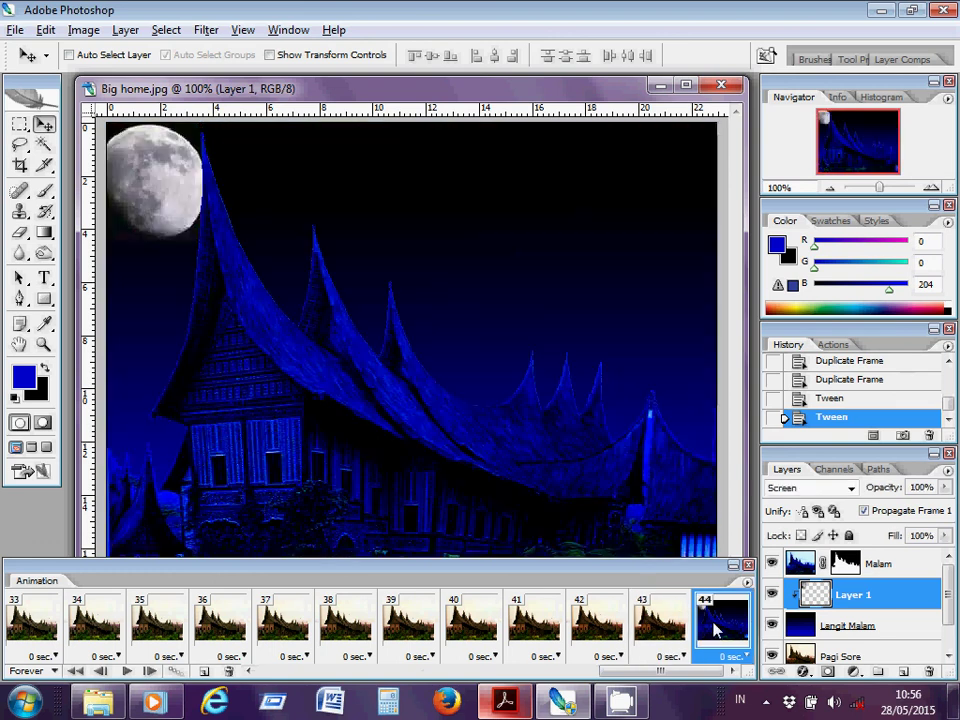
{"action": "left_click", "coordinate": [176, 671]}
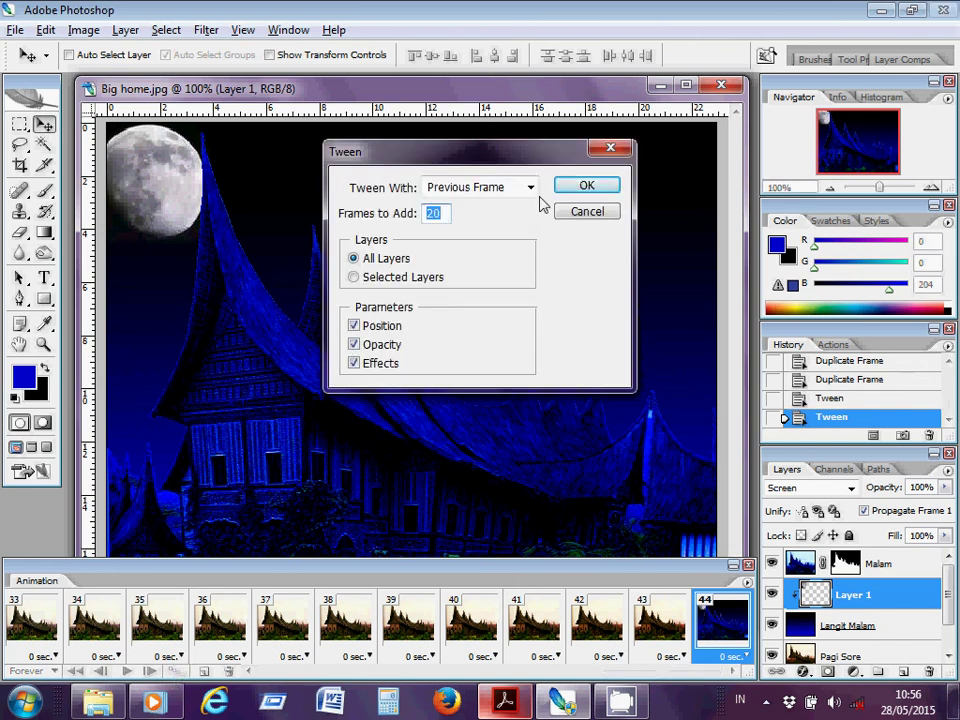
{"action": "left_click", "coordinate": [586, 186]}
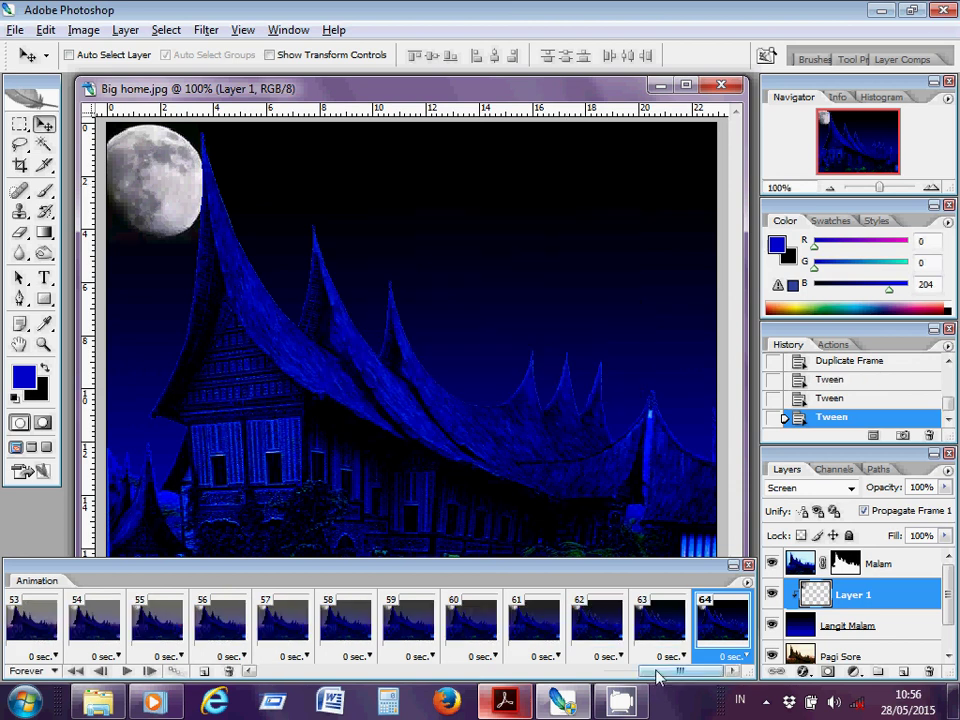
- Tween frame 64, the last night frame, with the first frame, adding 20 frames for all layers with position, opacity and effects
{"action": "scroll", "coordinate": [676, 672], "scroll_direction": "left", "scroll_amount": 5}
{"action": "scroll", "coordinate": [676, 672], "scroll_direction": "right", "scroll_amount": 5}
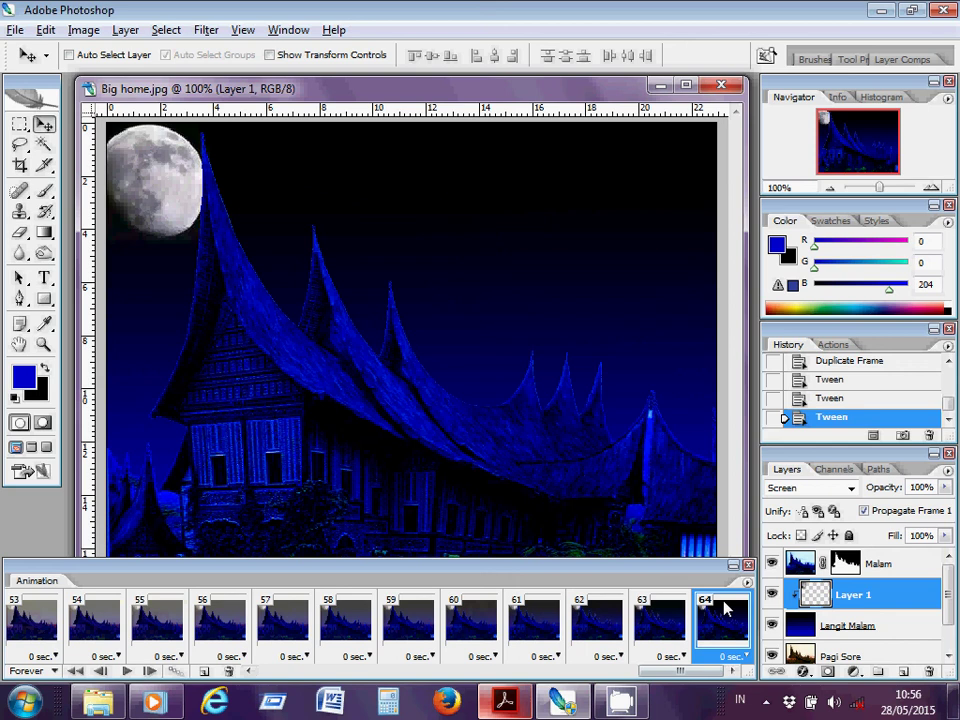
{"action": "left_click", "coordinate": [176, 672]}
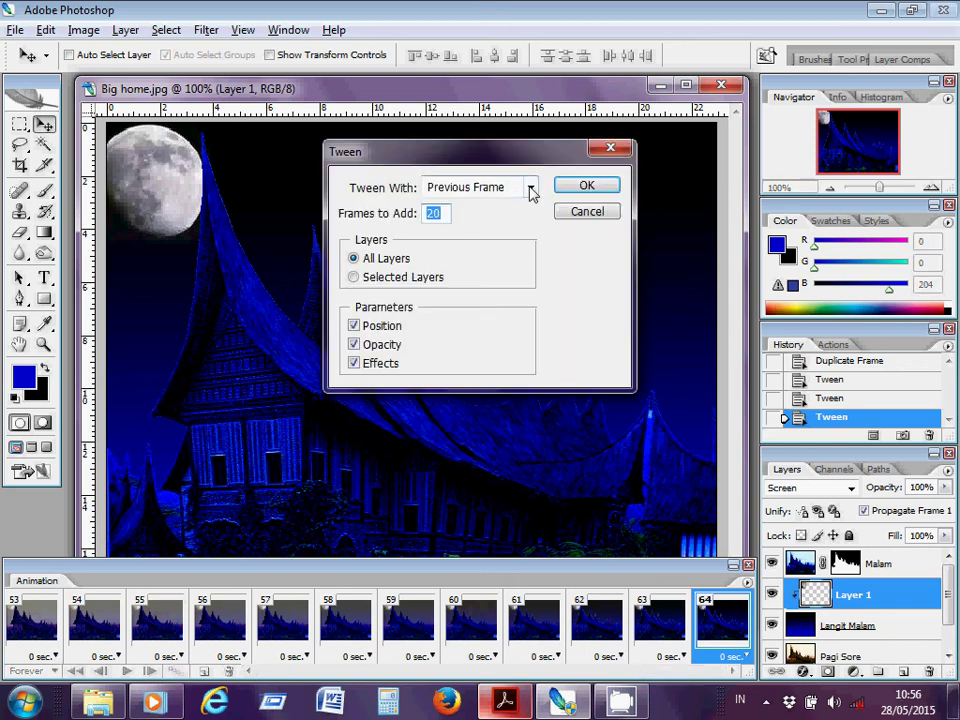
{"action": "left_click", "coordinate": [530, 188]}
{"action": "left_click", "coordinate": [504, 240]}
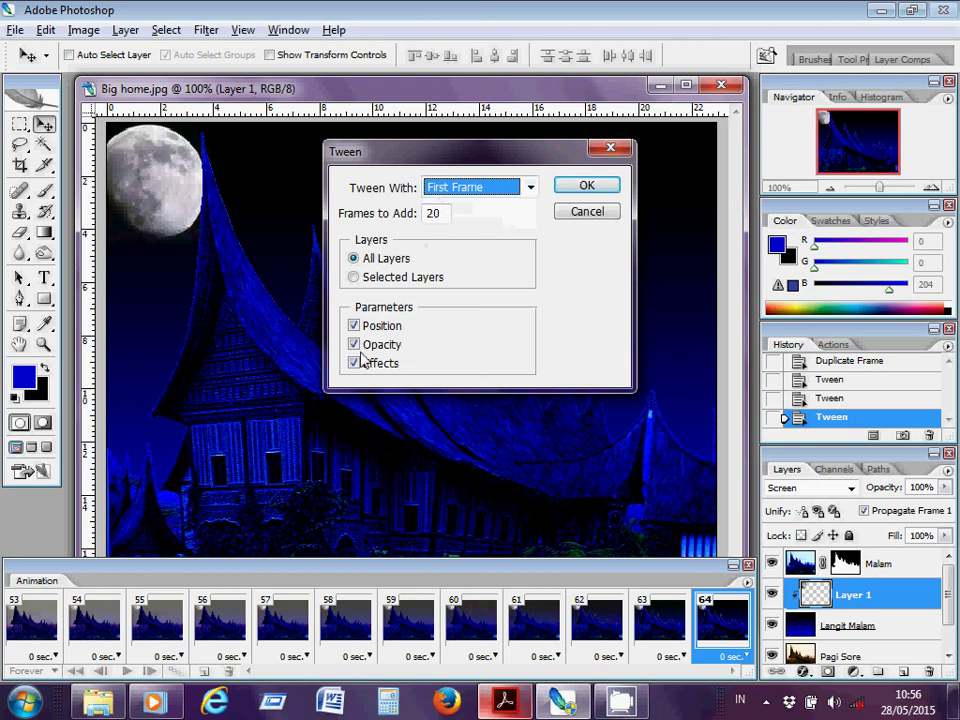
{"action": "left_click", "coordinate": [601, 191]}
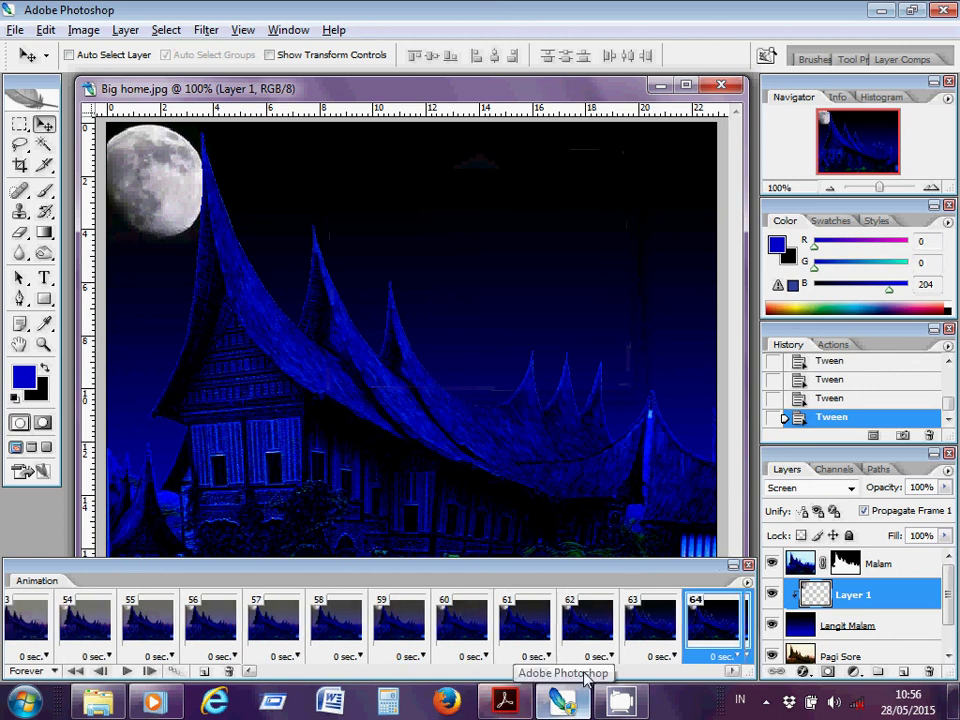
- Set the delay of frame 1, the opening morning frame, to 2.0 seconds
{"action": "left_click", "coordinate": [686, 672]}
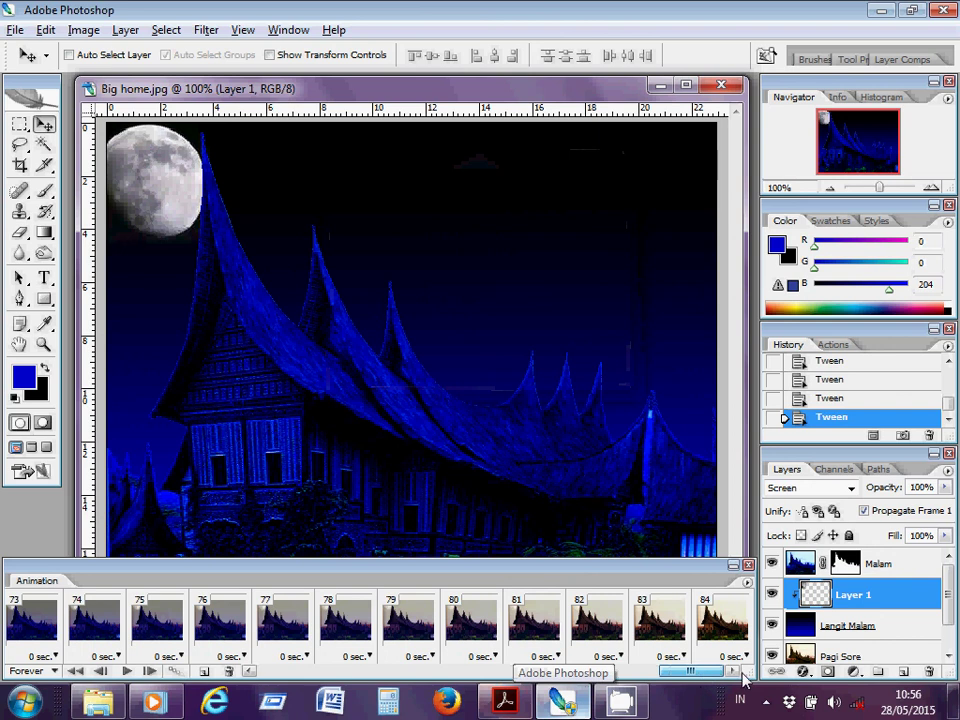
{"action": "left_click_drag", "start_coordinate": [684, 676], "coordinate": [540, 680]}
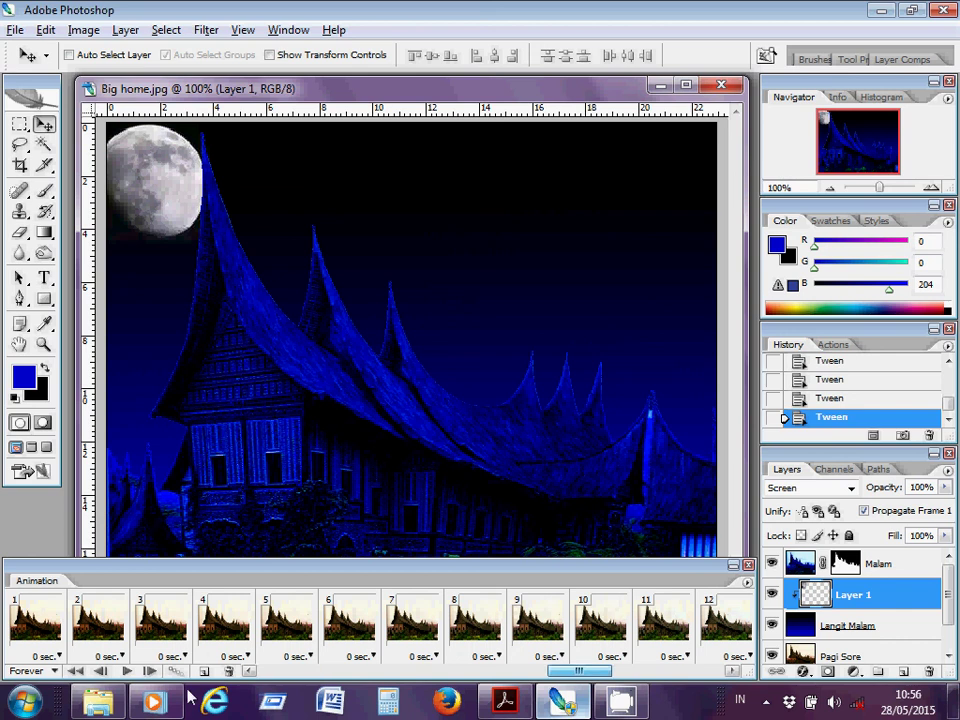
{"action": "left_click", "coordinate": [265, 673]}
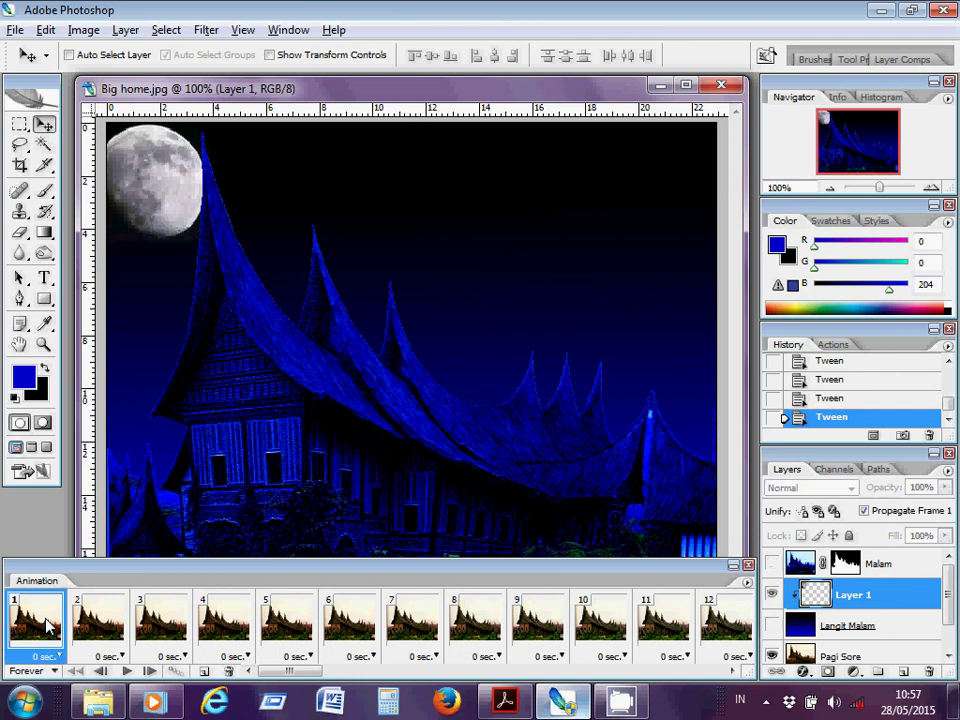
{"action": "left_click", "coordinate": [47, 626]}
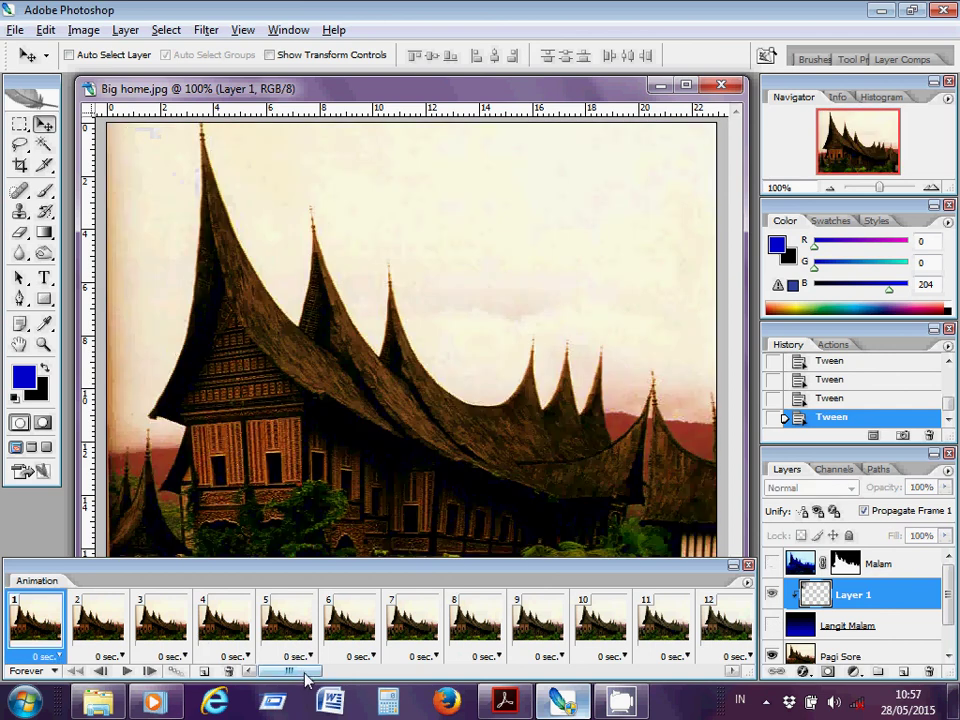
{"action": "left_click", "coordinate": [60, 657]}
{"action": "left_click", "coordinate": [70, 546]}
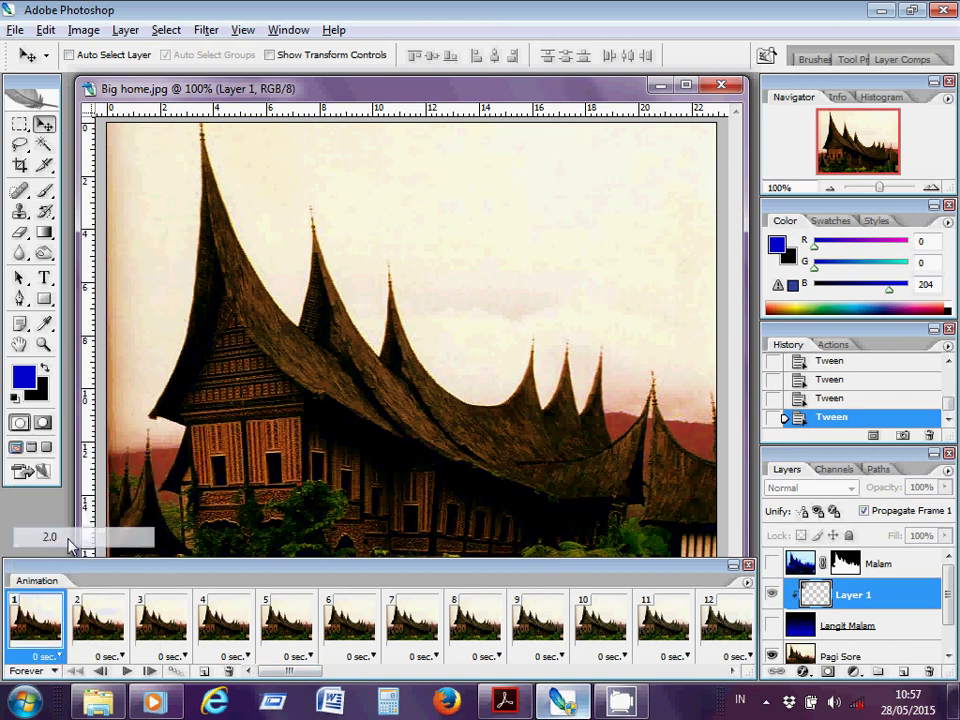
- Set the delay of frame 22, the midday frame, to 0.2 seconds
{"action": "left_click_drag", "start_coordinate": [312, 673], "coordinate": [368, 681]}
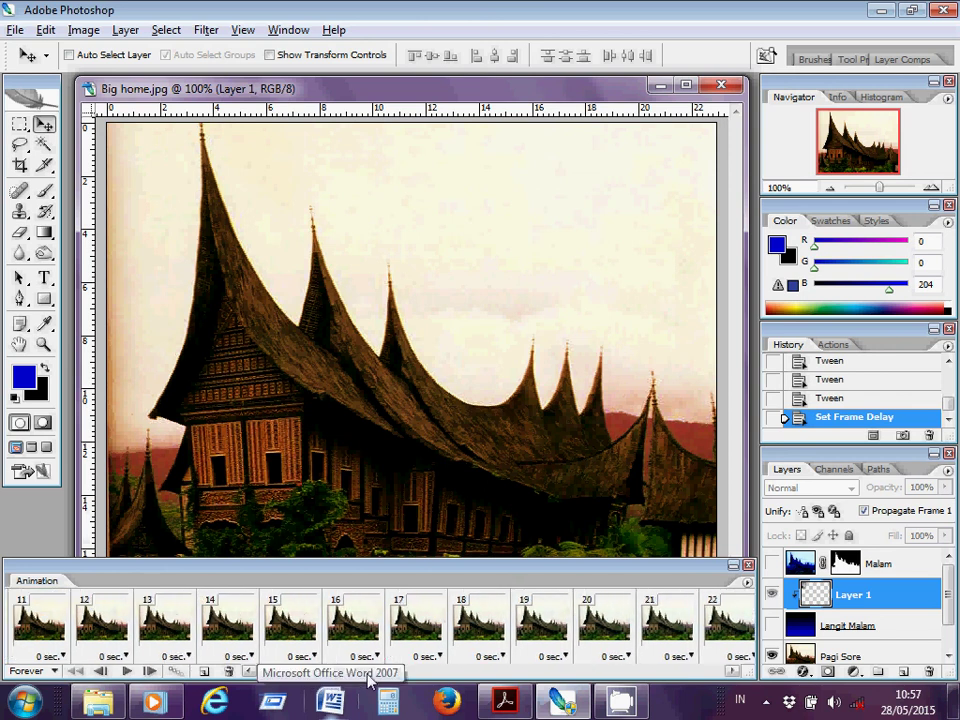
{"action": "left_click_drag", "start_coordinate": [368, 681], "coordinate": [375, 679]}
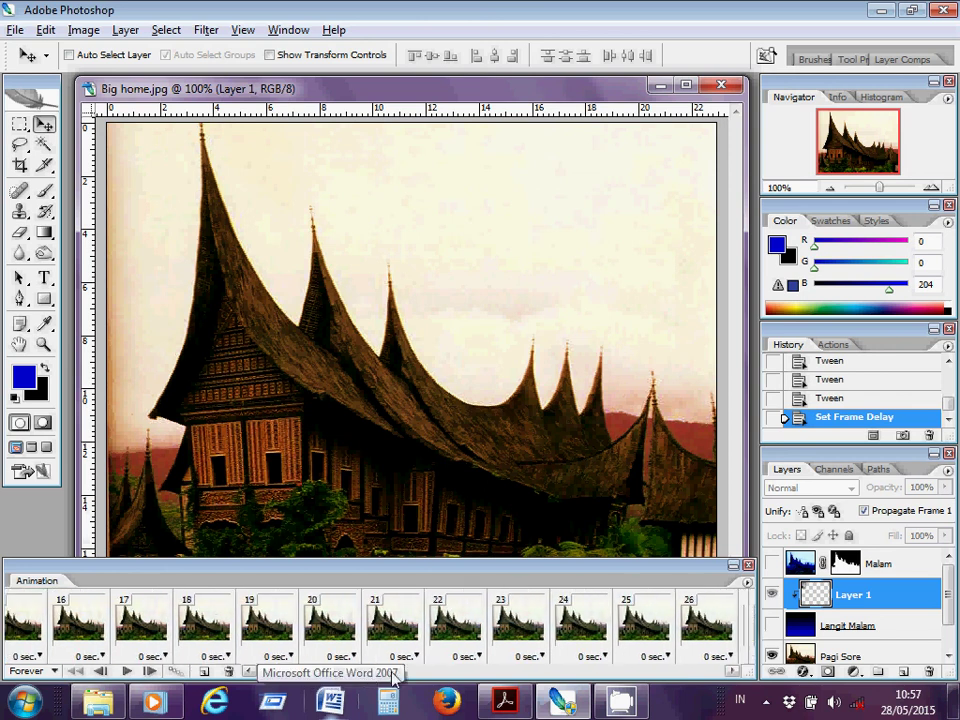
{"action": "left_click", "coordinate": [447, 622]}
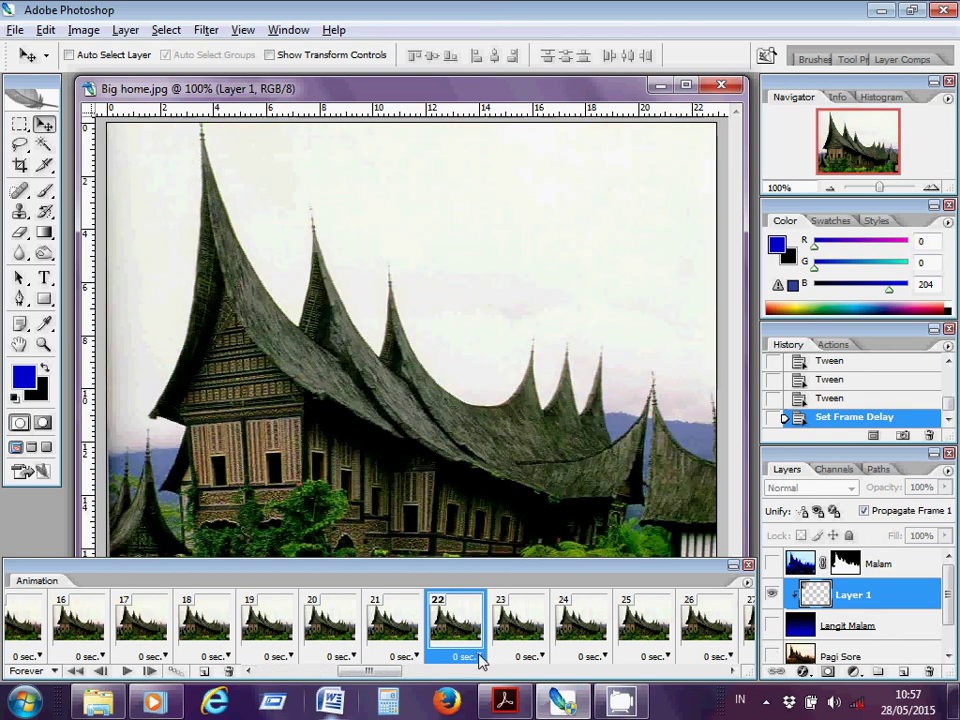
{"action": "left_click", "coordinate": [466, 657]}
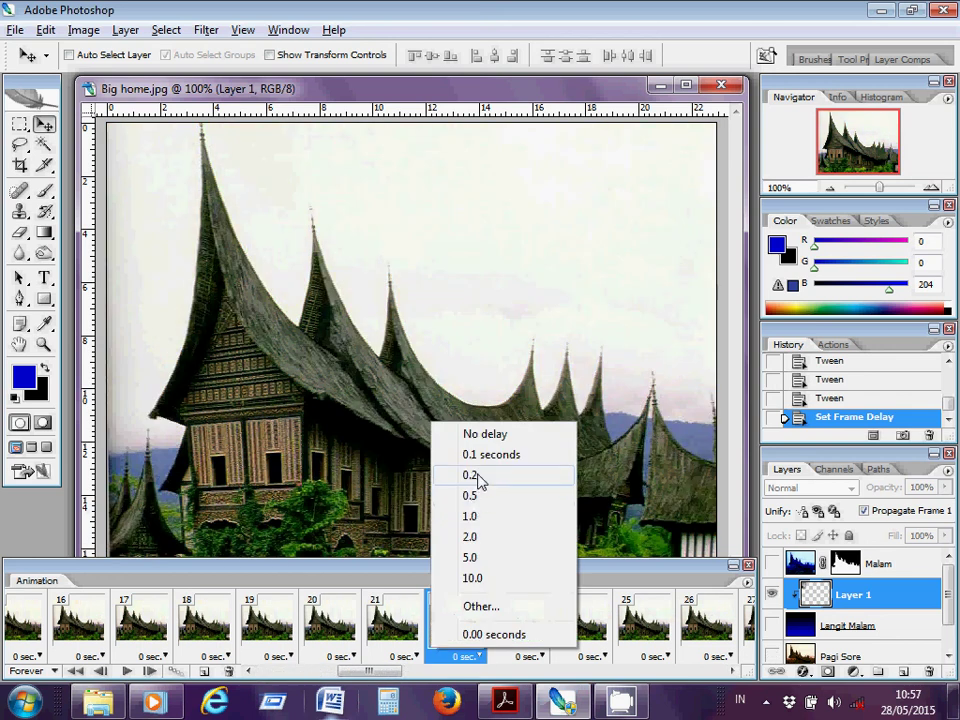
{"action": "left_click", "coordinate": [478, 480]}
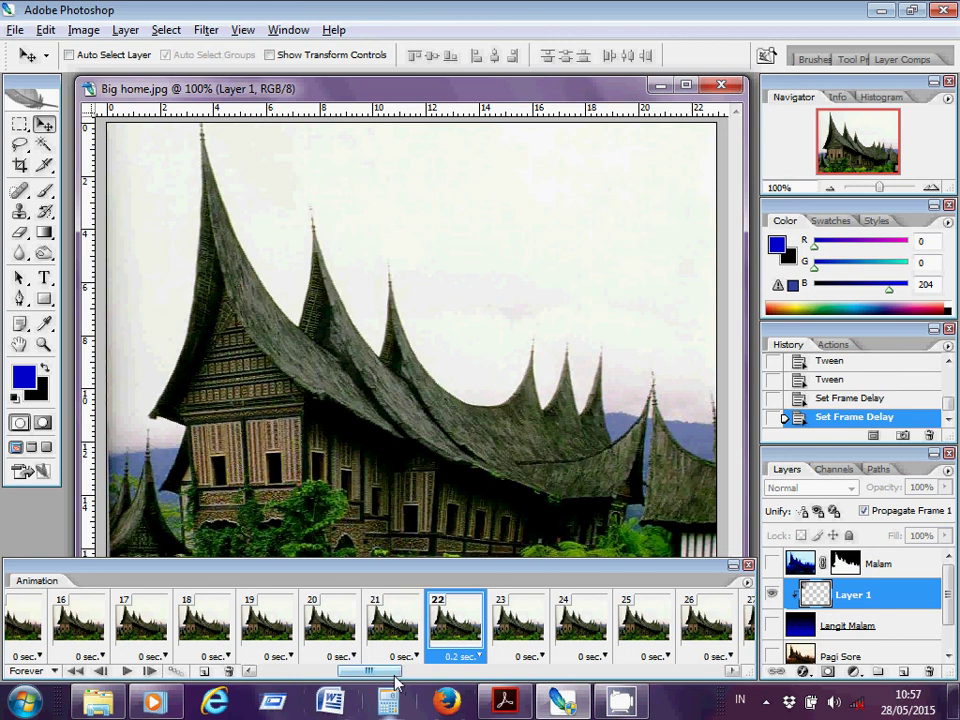
- Set the delay of frame 43, the evening Pagi Sore frame, to 0.2 seconds
{"action": "left_click_drag", "start_coordinate": [395, 683], "coordinate": [509, 683]}
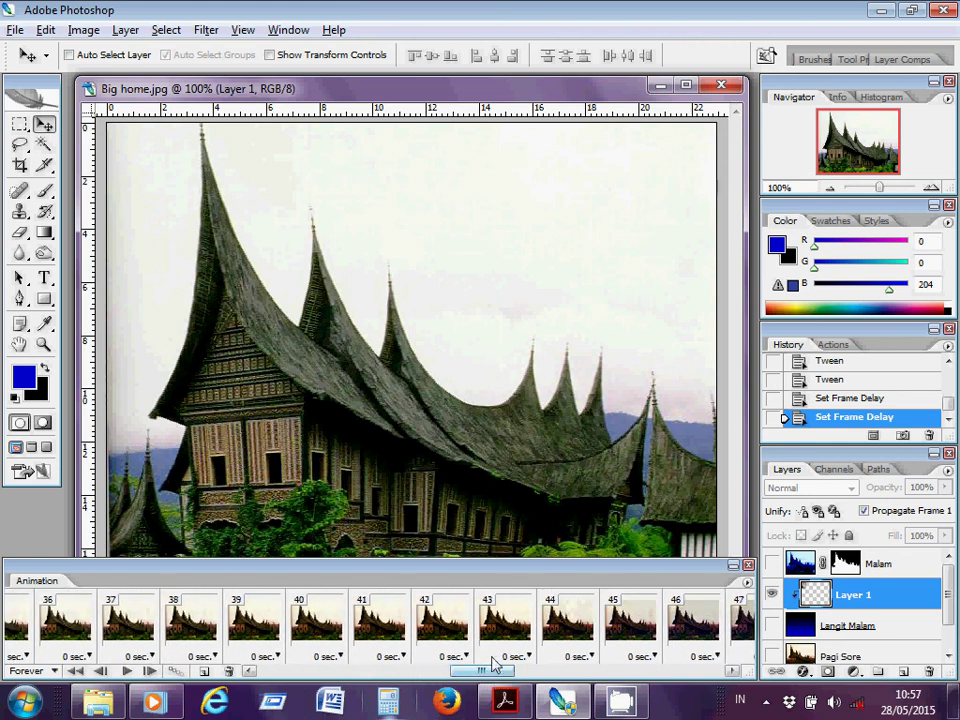
{"action": "left_click", "coordinate": [505, 625]}
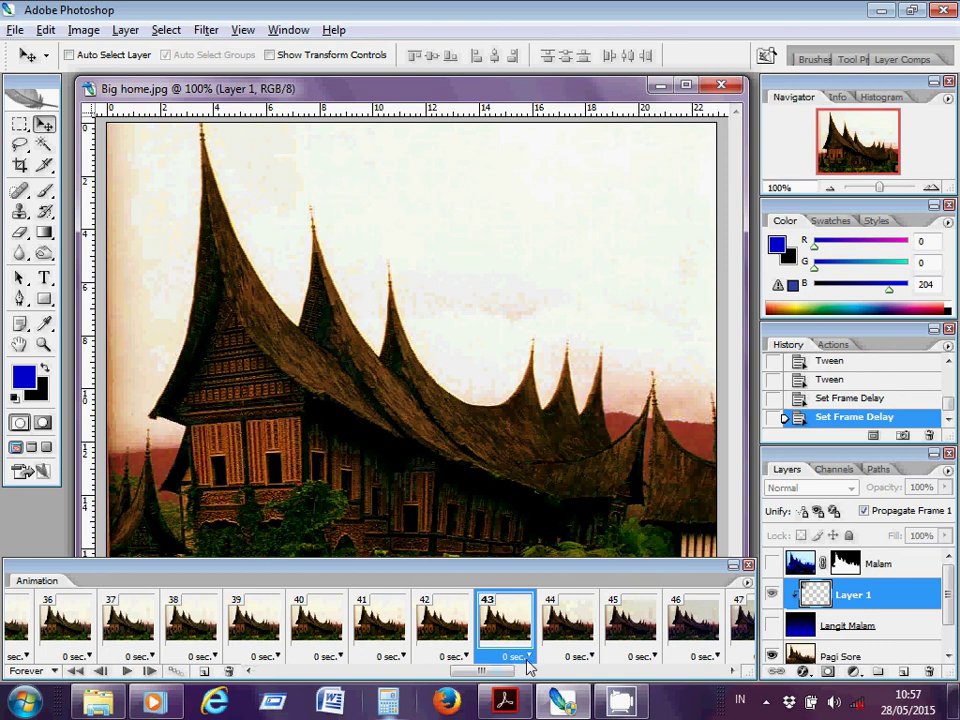
{"action": "left_click", "coordinate": [515, 656]}
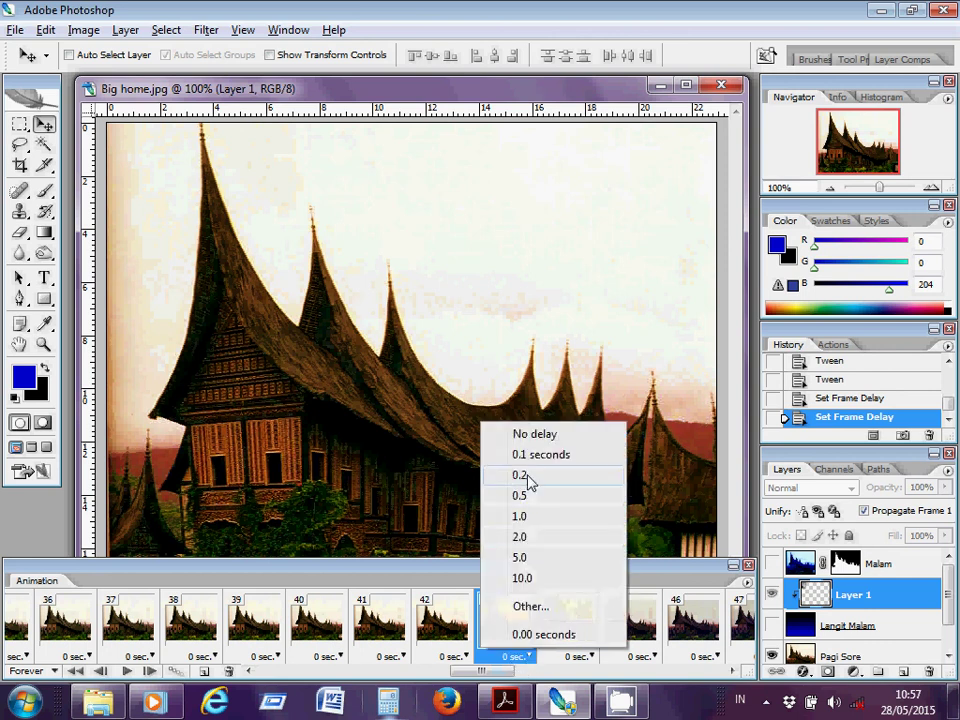
{"action": "left_click", "coordinate": [520, 475]}
- Set the delay of frame 64, the full night frame with the moon, to 0.2 seconds
{"action": "left_click_drag", "start_coordinate": [505, 672], "coordinate": [618, 683]}
{"action": "left_click", "coordinate": [628, 640]}
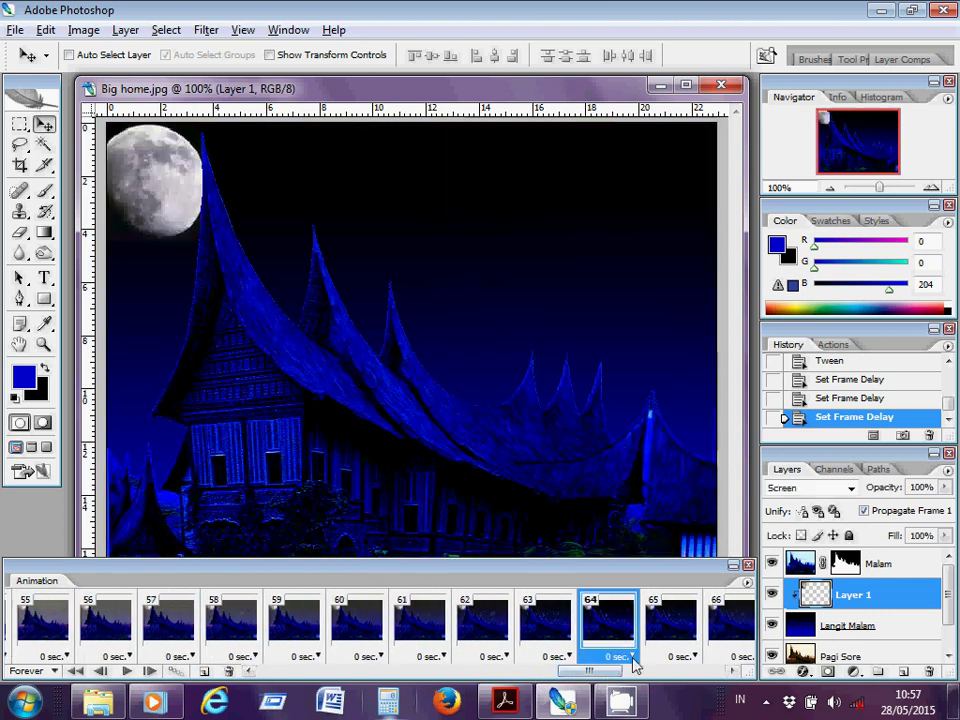
{"action": "left_click", "coordinate": [631, 657]}
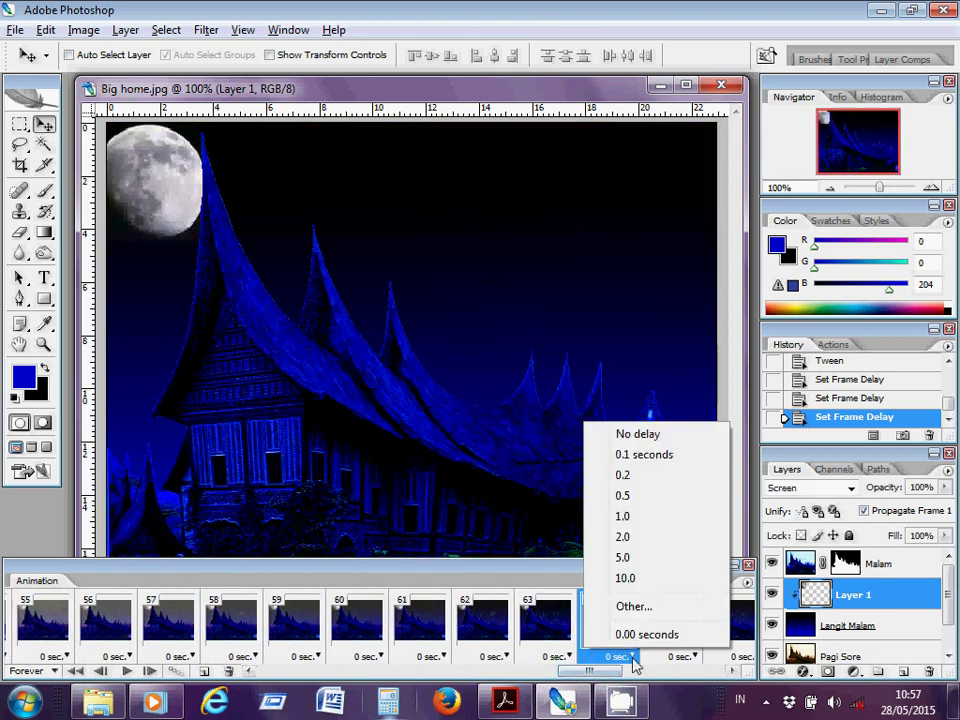
{"action": "left_click", "coordinate": [636, 480]}
- Return to the first frame, play the whole animation as a preview, and stop it
{"action": "left_click_drag", "start_coordinate": [604, 671], "coordinate": [625, 673]}
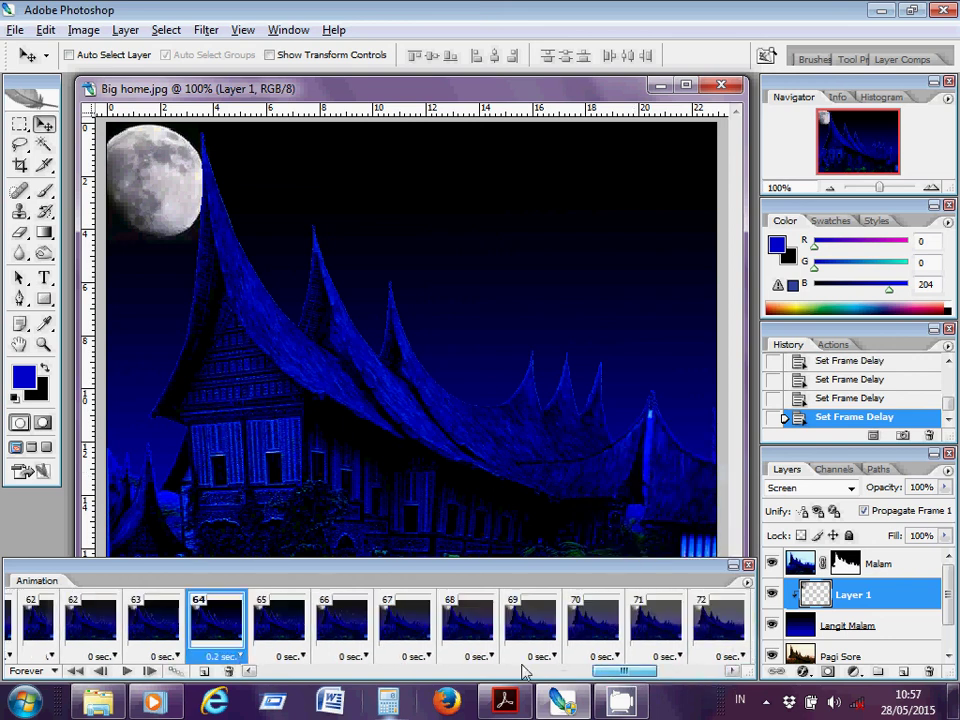
{"action": "left_click_drag", "start_coordinate": [523, 673], "coordinate": [252, 680]}
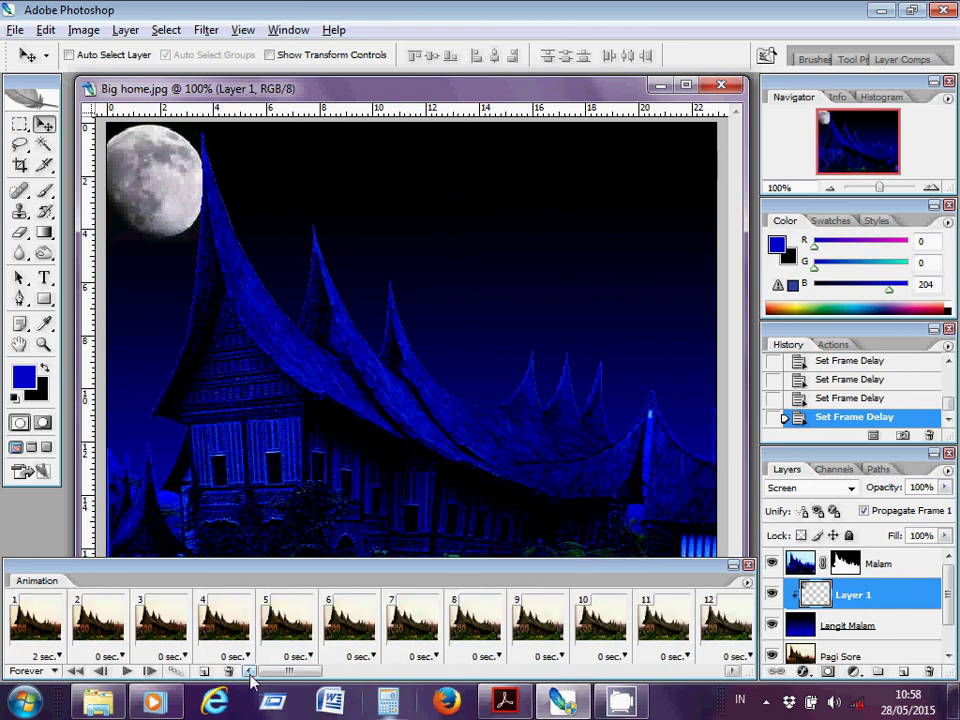
{"action": "left_click", "coordinate": [75, 671]}
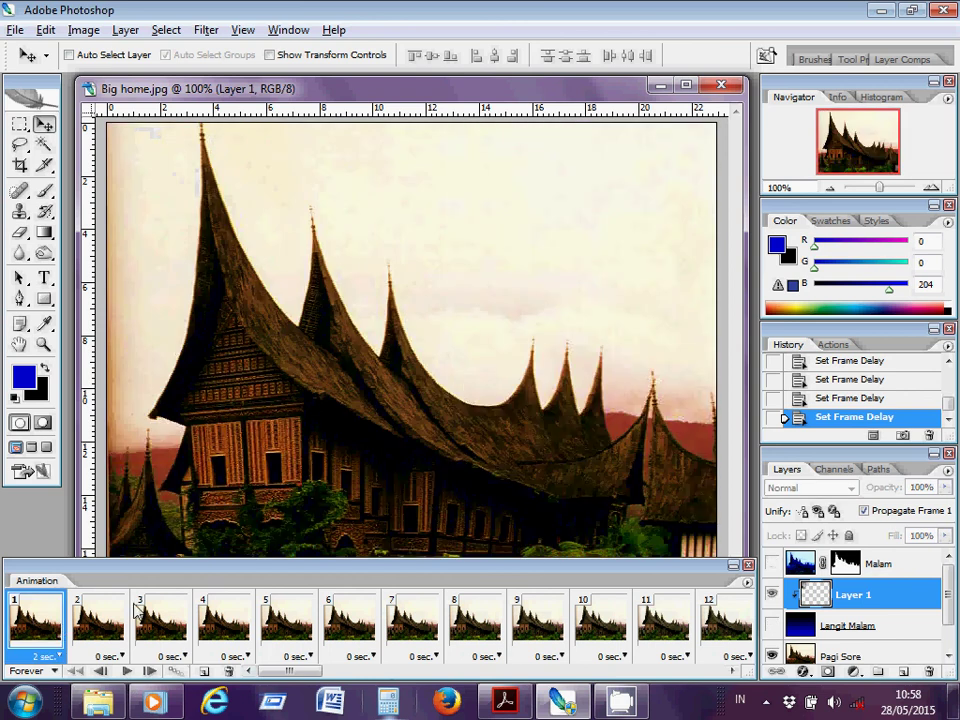
{"action": "left_click", "coordinate": [127, 671]}
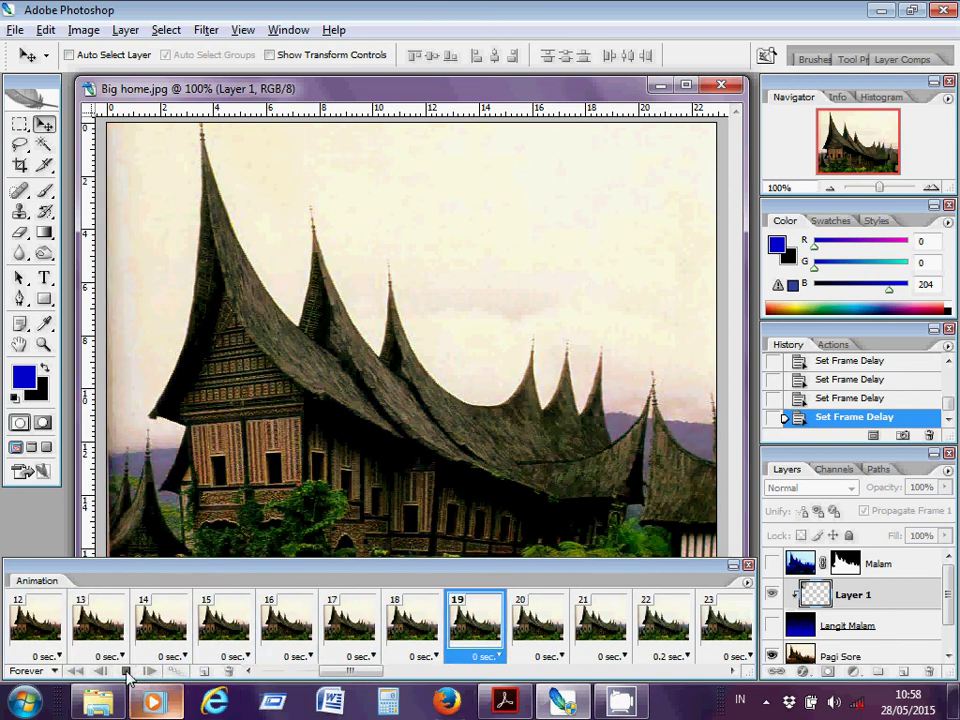
{"action": "left_click", "coordinate": [127, 672]}
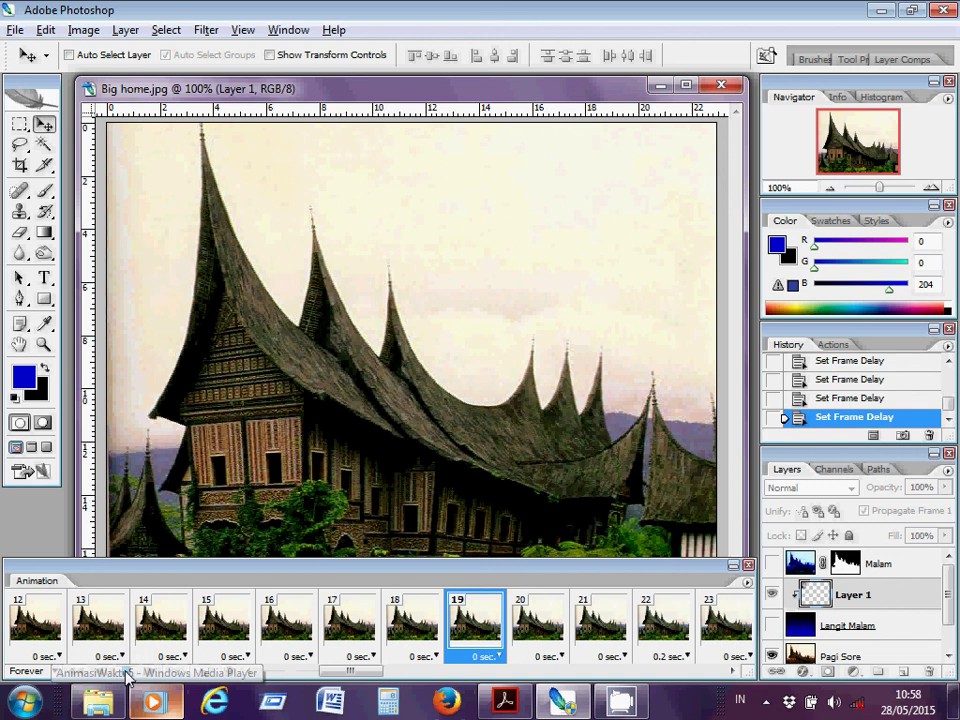
{"action": "left_click", "coordinate": [766, 700]}
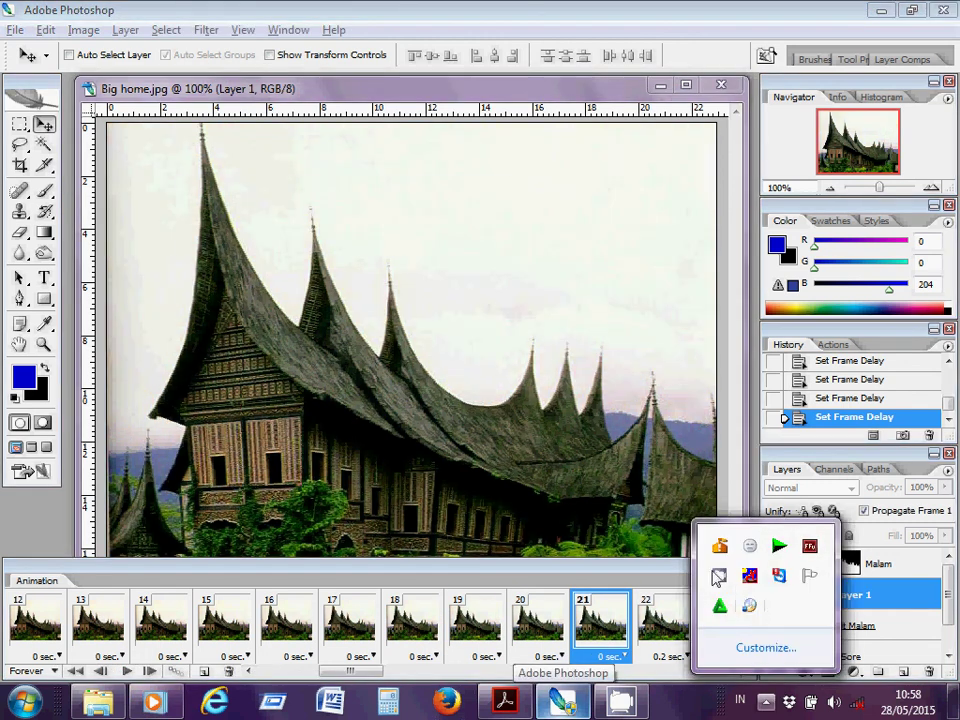
{"action": "left_click", "coordinate": [718, 577]}
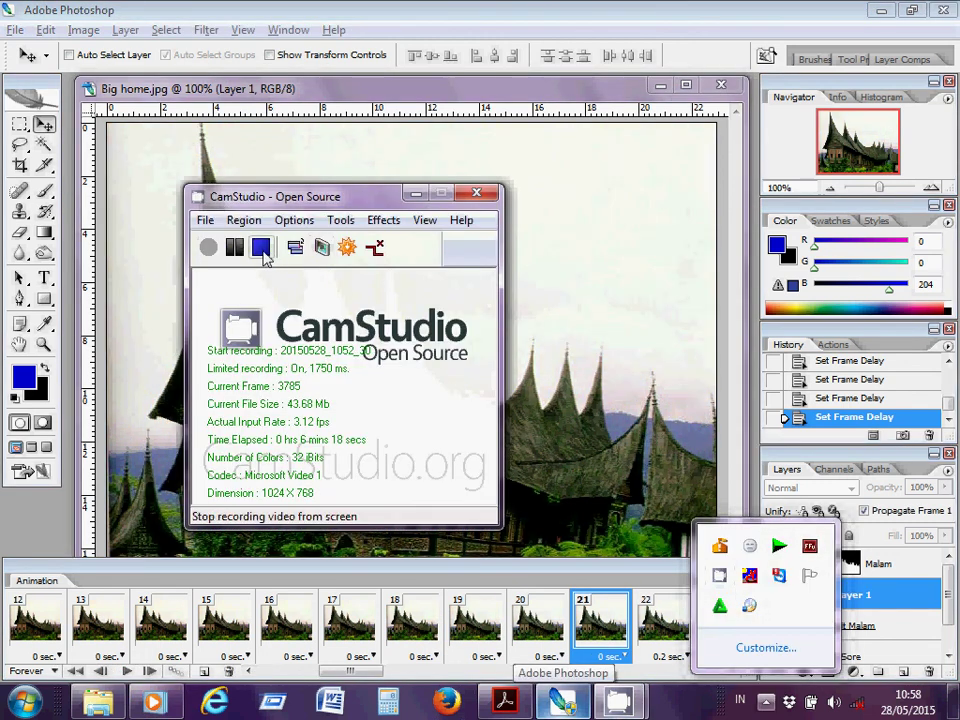